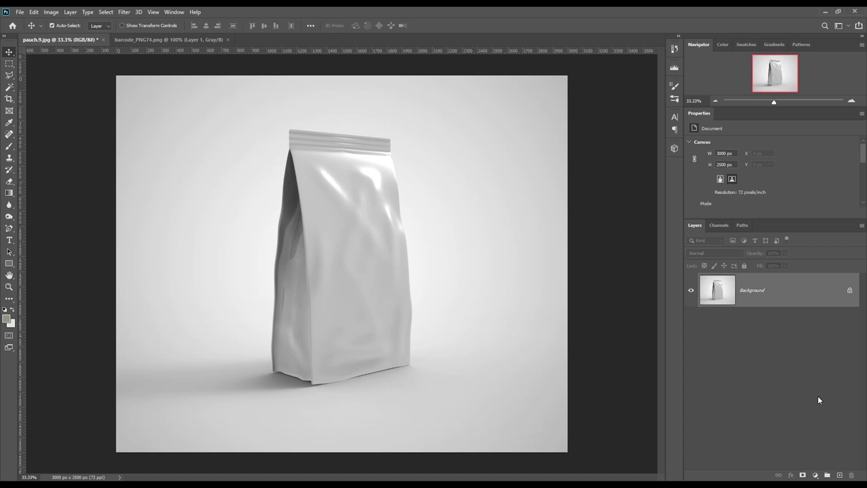
Zoom the pouch photo to 200% and pan to the bag's top-left corner
scroll(397, 294, "up", 3)
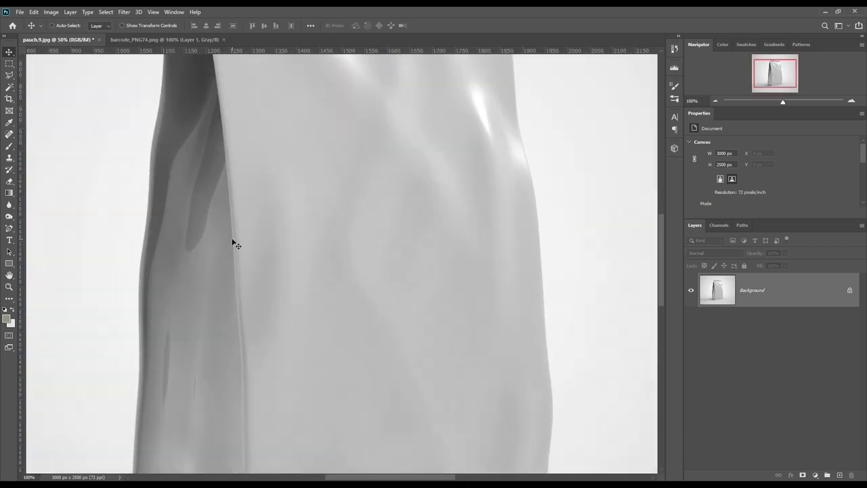
scroll(232, 243, "up", 2)
left_click_drag(201, 127, 357, 331)
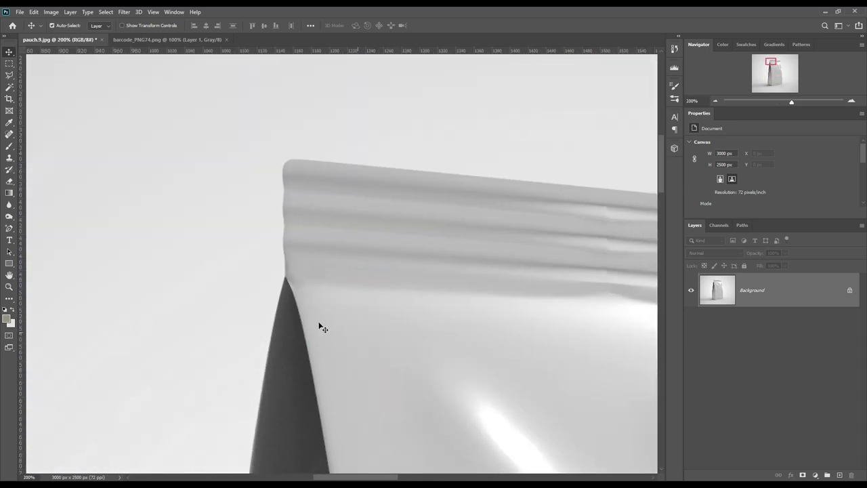
With the Pen tool in Shape mode, trace the front panel's top seal and right edge
right_click(9, 228)
left_click(42, 228)
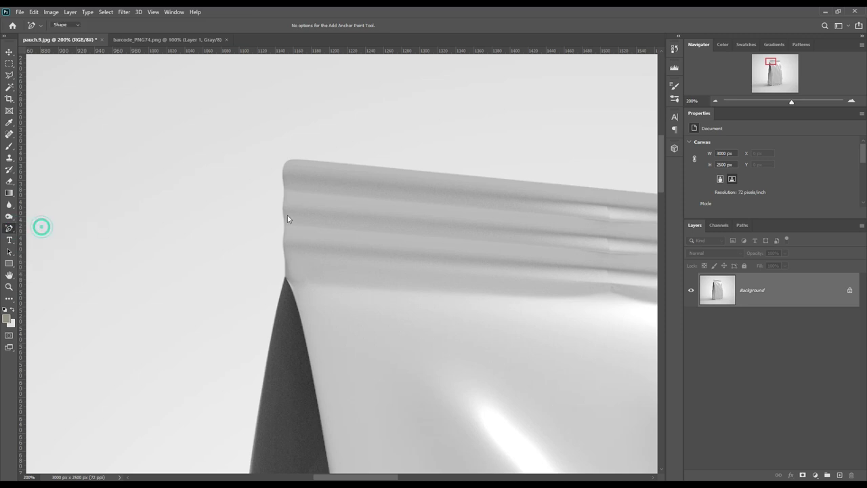
left_click(285, 278)
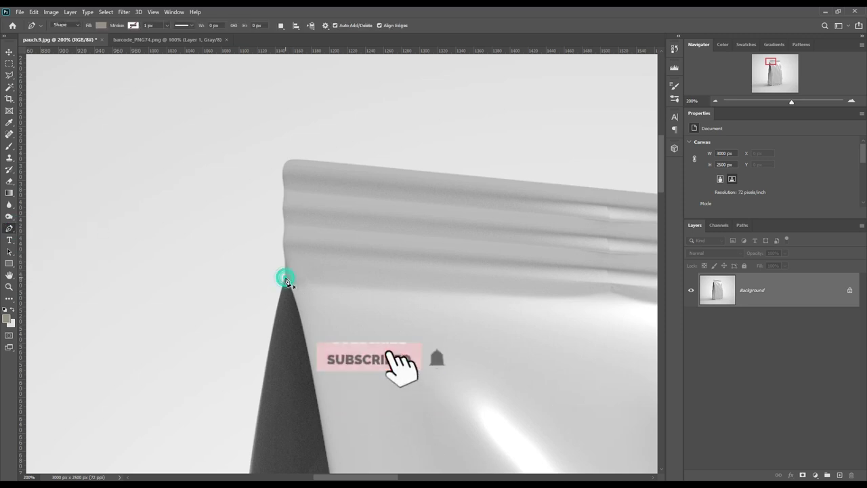
left_click(285, 162)
scroll(491, 244, "right", 5)
left_click(500, 224)
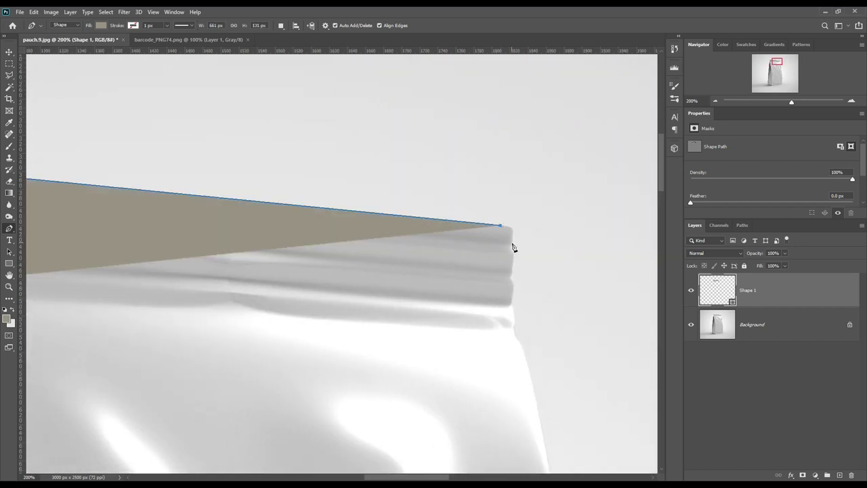
left_click(512, 235)
left_click(511, 261)
left_click(511, 293)
scroll(526, 361, "down", 10)
left_click(433, 251)
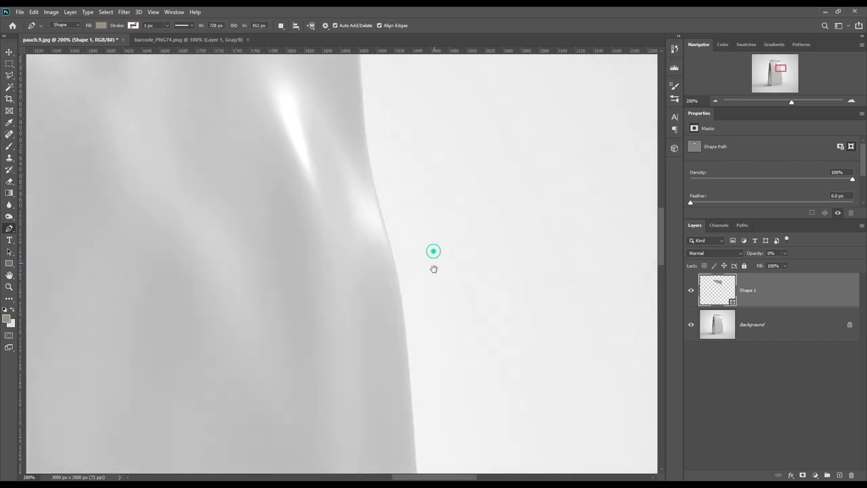
scroll(401, 204, "down", 5)
Set the shape to 0% opacity and close the outline around the bottom and left edges
key("0")
key("0")
left_click(459, 219)
scroll(291, 251, "left", 10)
left_click(236, 305)
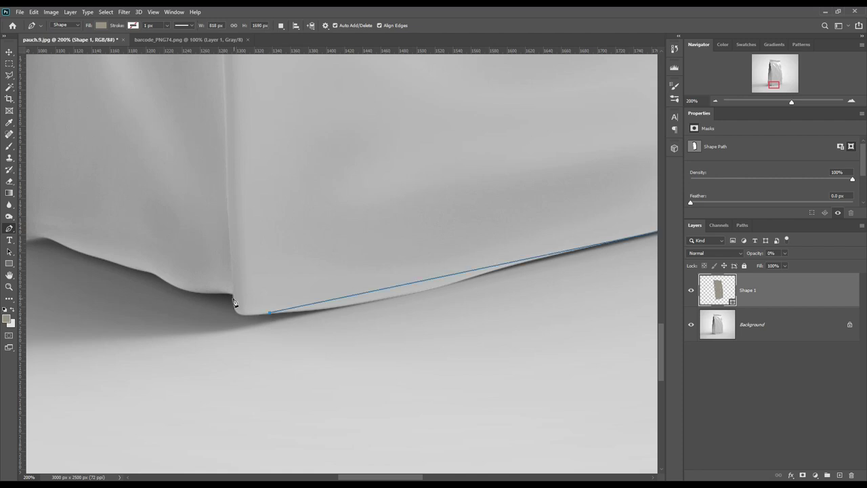
scroll(424, 397, "up", 10)
scroll(424, 270, "up", 5)
left_click(264, 94)
left_click(264, 95)
mouse_move(285, 183)
left_mouse_down()
mouse_move(323, 194)
mouse_move(275, 123)
left_mouse_up()
Add anchor points along the left and bottom edges to follow the pouch's base
scroll(434, 284, "down", 5)
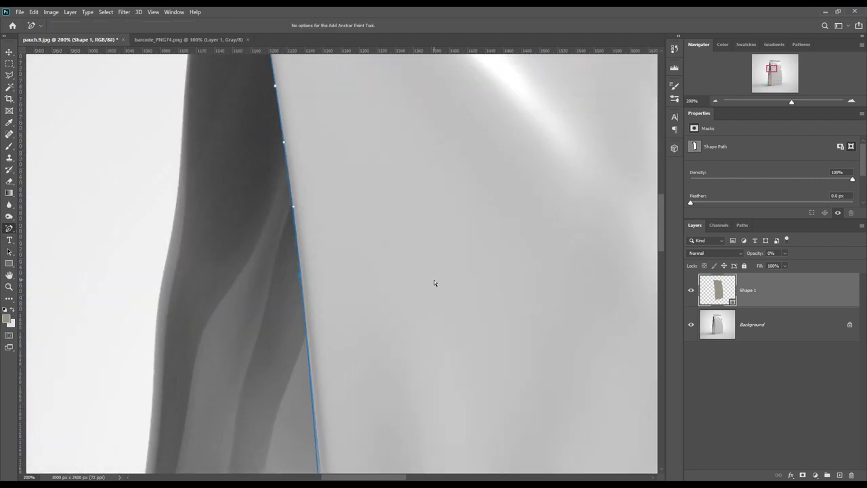
scroll(434, 285, "down", 5)
scroll(419, 244, "down", 3)
scroll(422, 362, "down", 3)
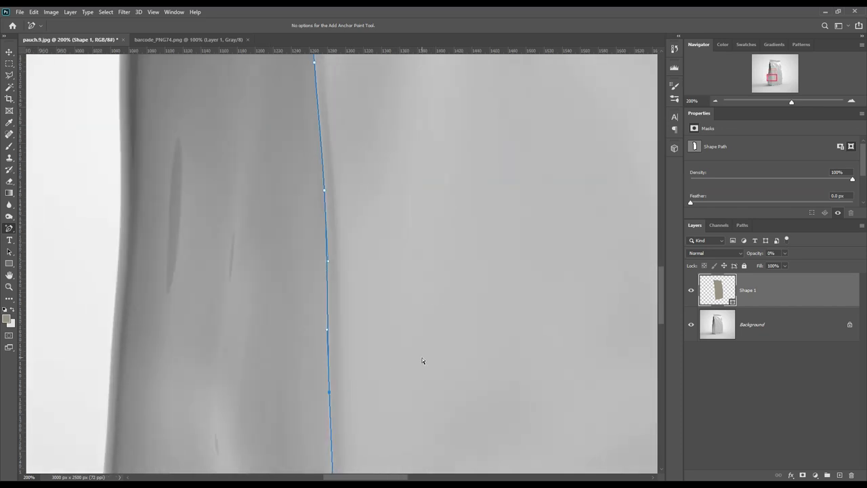
scroll(352, 234, "down", 10)
left_click(341, 236)
left_click(352, 359)
left_click_drag(478, 347, 387, 364)
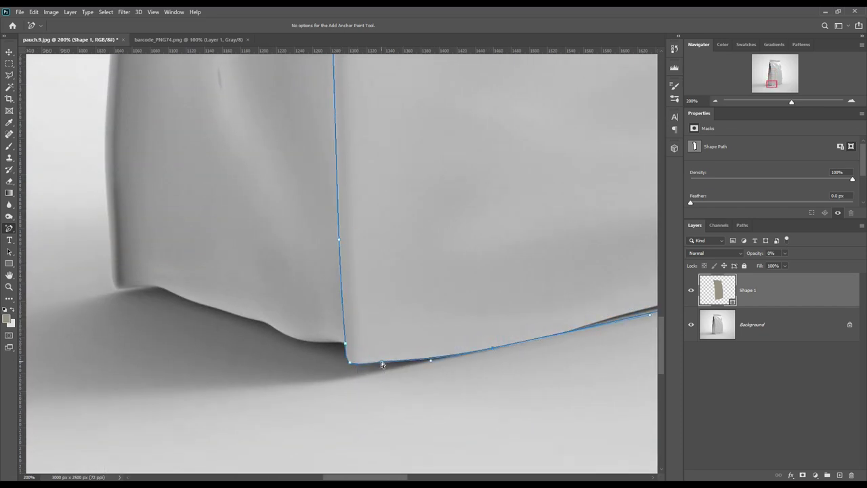
scroll(279, 368, "right", 5)
left_click(299, 352)
left_click(176, 386)
left_click(250, 364)
left_click(447, 317)
left_click(409, 328)
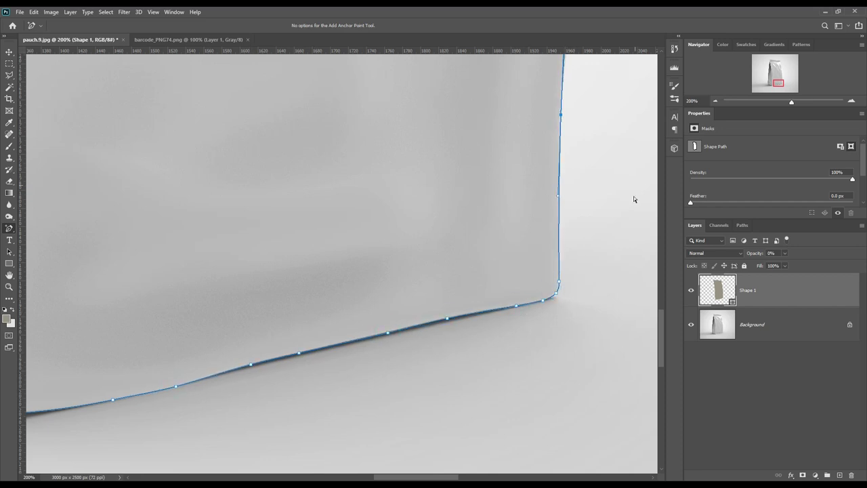
Refine the outline at the pouch's top-right corner and upper right edge
left_click_drag(634, 196, 502, 290)
left_click_drag(538, 155, 546, 394)
mouse_move(512, 186)
left_mouse_down()
mouse_move(519, 280)
mouse_move(461, 334)
left_mouse_up()
left_click_drag(473, 184, 494, 321)
left_click(420, 261)
left_click(420, 236)
left_click(414, 205)
left_click(421, 262)
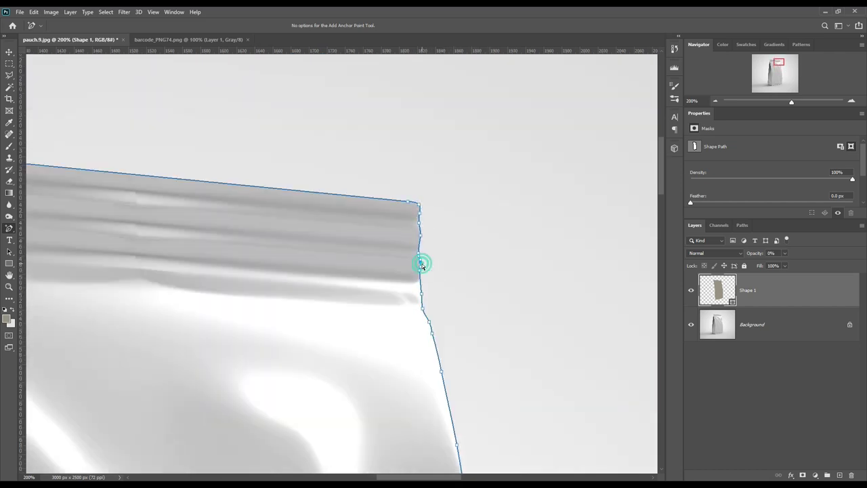
scroll(443, 285, "left", 5)
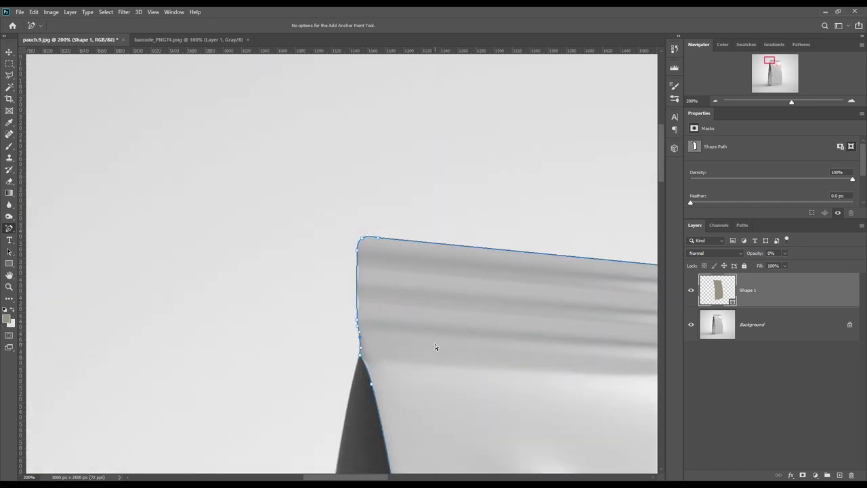
scroll(388, 328, "down", 5)
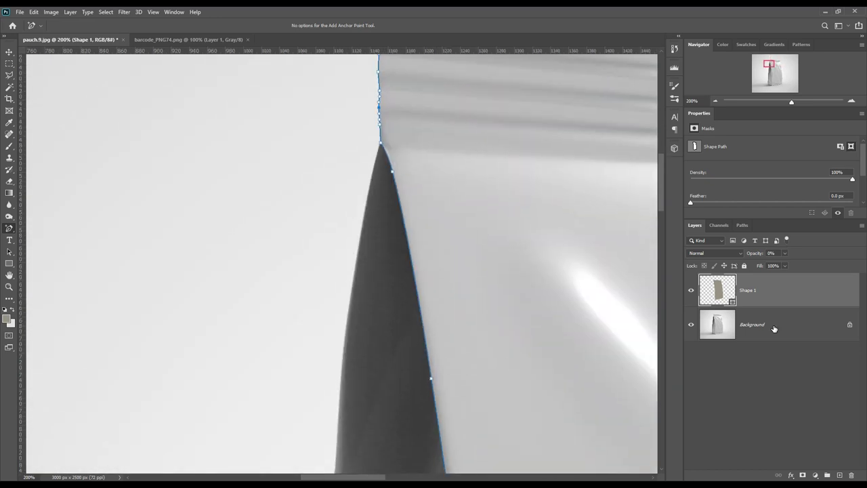
Fit the pouch on screen and rename the shape layer 'FRont'
key("ctrl+0")
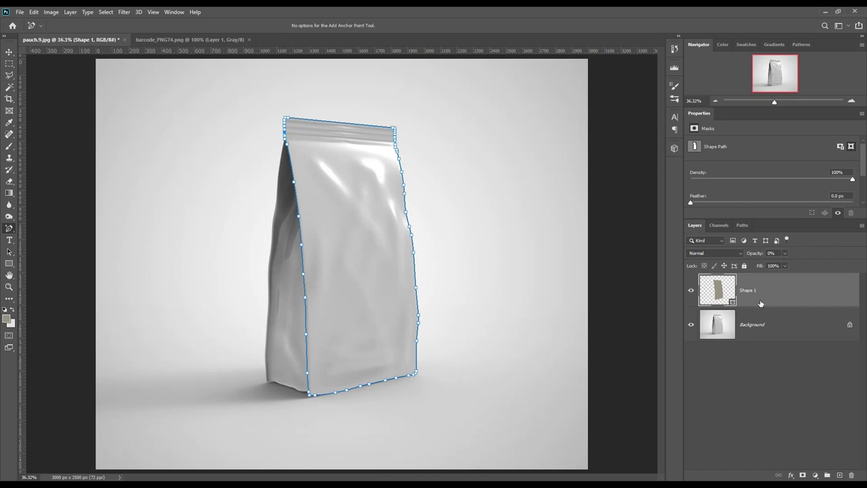
double_click(750, 290)
type("FRont")
key("Return")
Select the Background layer and zoom in on the pouch's left gusset
left_click(766, 325)
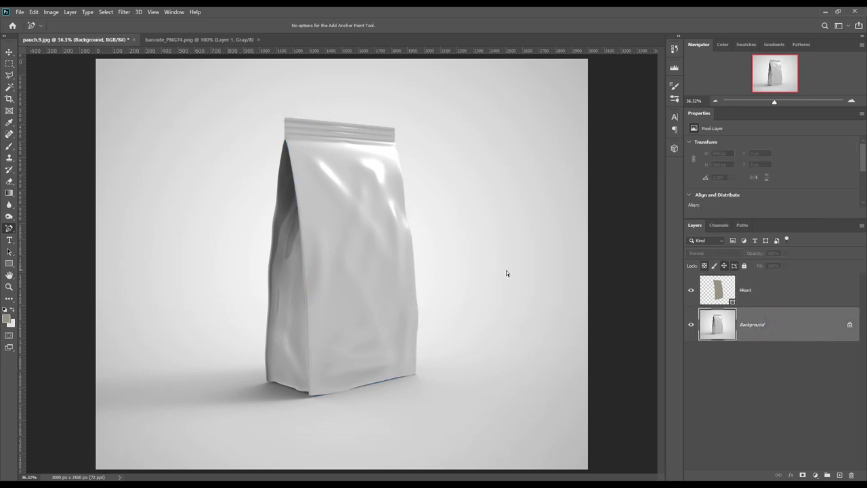
key("ctrl+plus")
key("ctrl+plus")
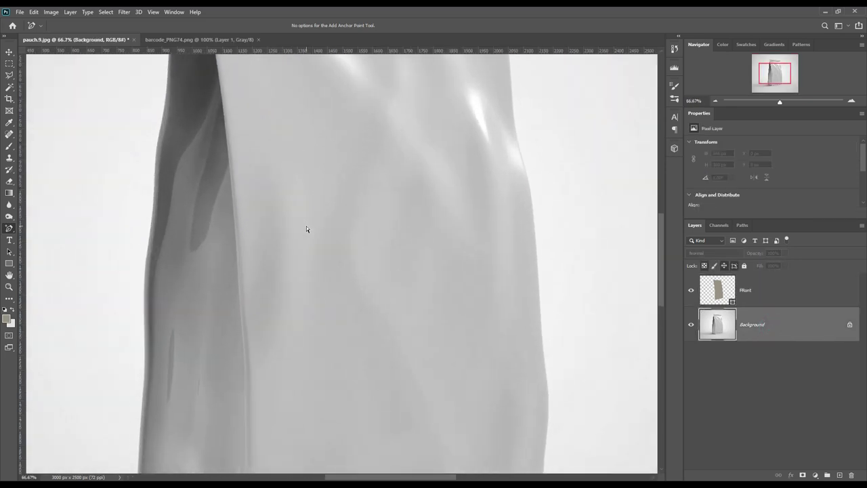
key("ctrl+plus")
key("ctrl+plus")
left_click_drag(195, 97, 431, 390)
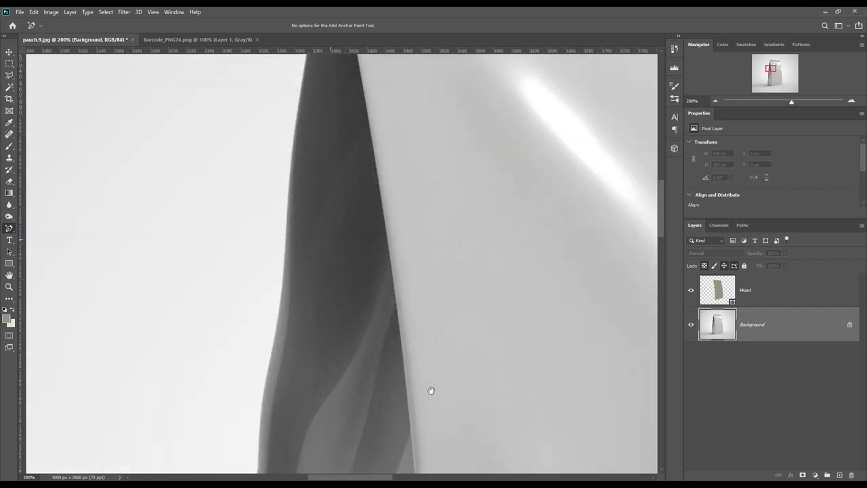
scroll(331, 378, "up", 5)
scroll(317, 370, "left", 5)
left_click(782, 337)
Trace the left gusset's outline as a shape with the Pen tool
right_click(12, 229)
left_click(50, 228)
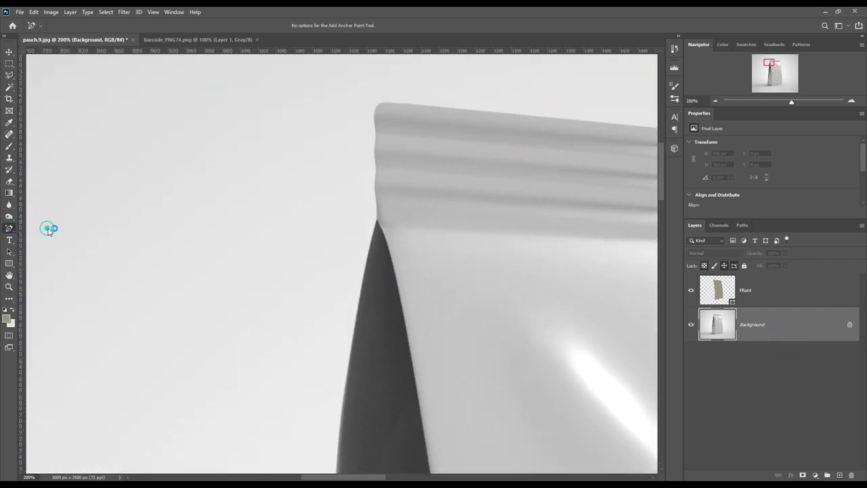
left_click(376, 220)
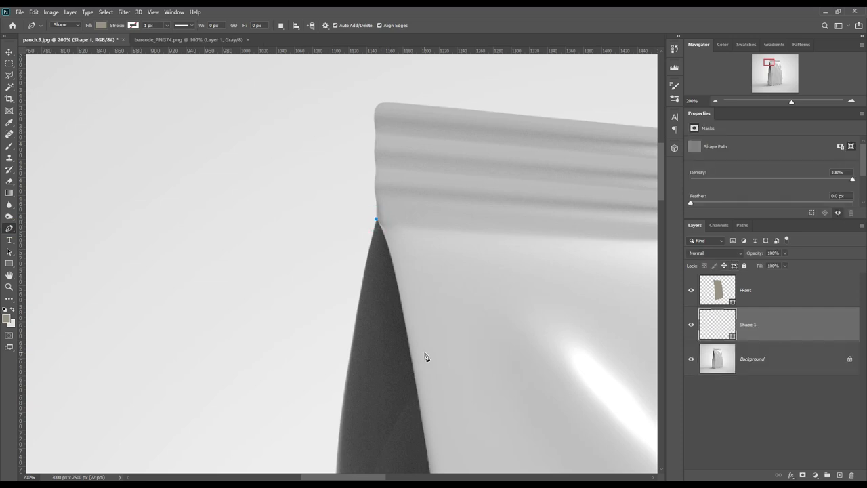
left_click_drag(414, 397, 449, 226)
left_click_drag(441, 319, 426, 453)
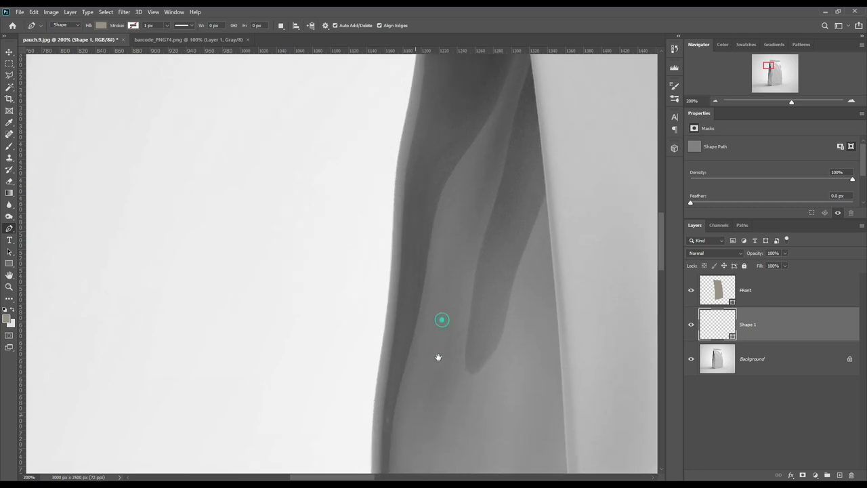
left_click(405, 121)
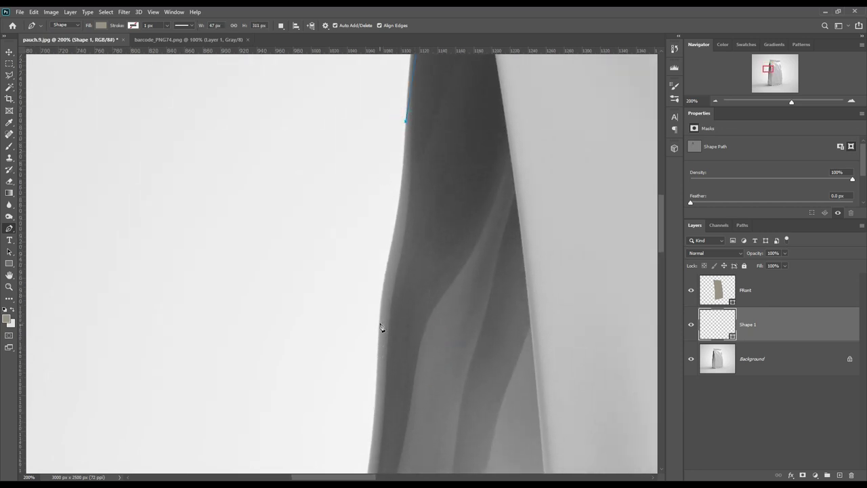
left_click_drag(444, 389, 473, 167)
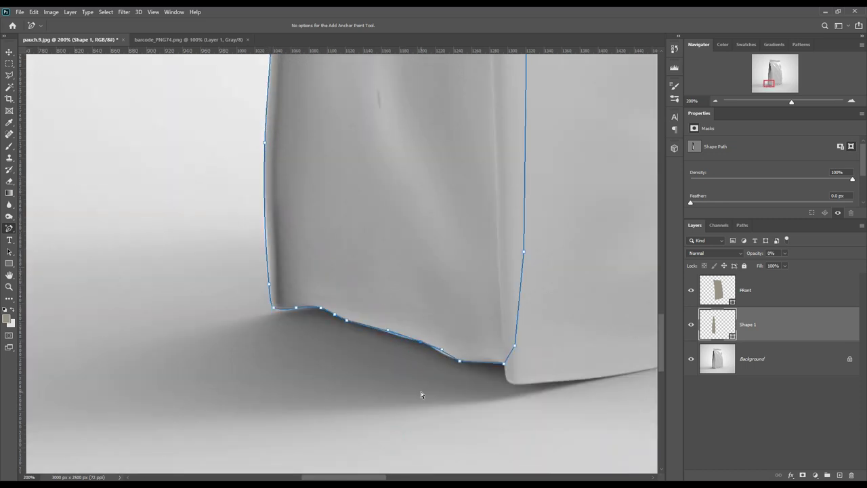
Fit the view, name the new shape layer 'Side', and reselect Background
key("ctrl+0")
double_click(747, 324)
type("Side")
key("Return")
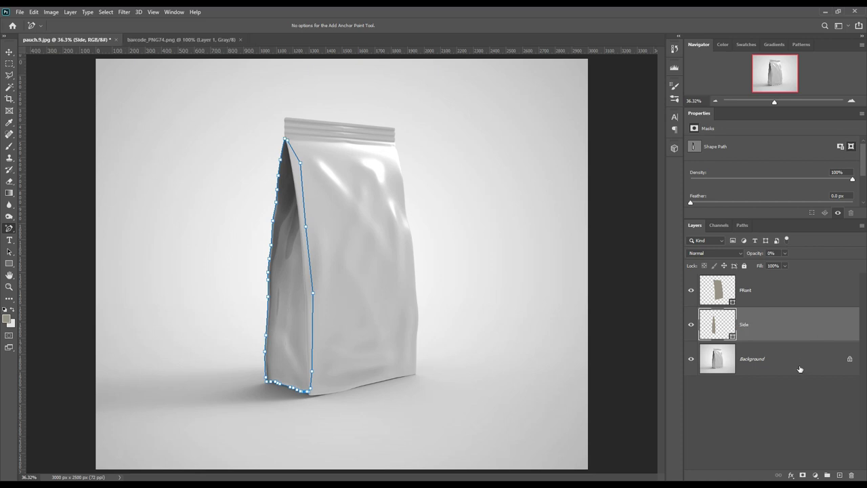
left_click(799, 366)
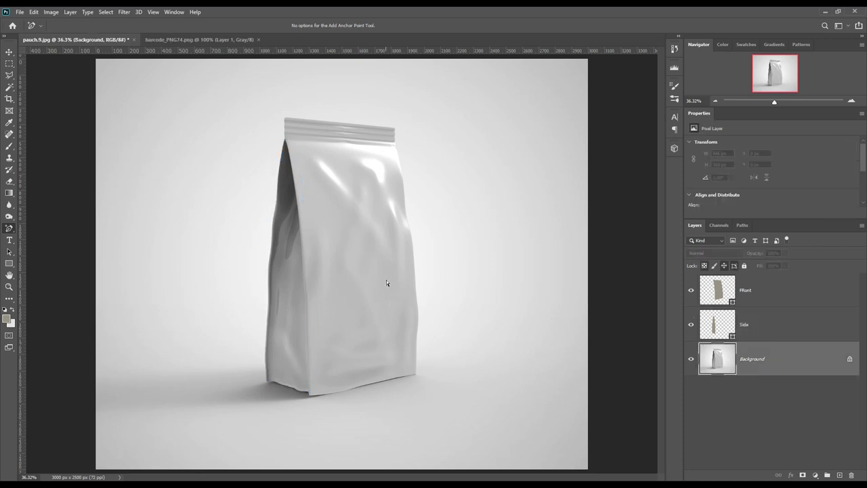
Draw a rectangle covering the pouch from its top seal to its base
left_click(9, 264)
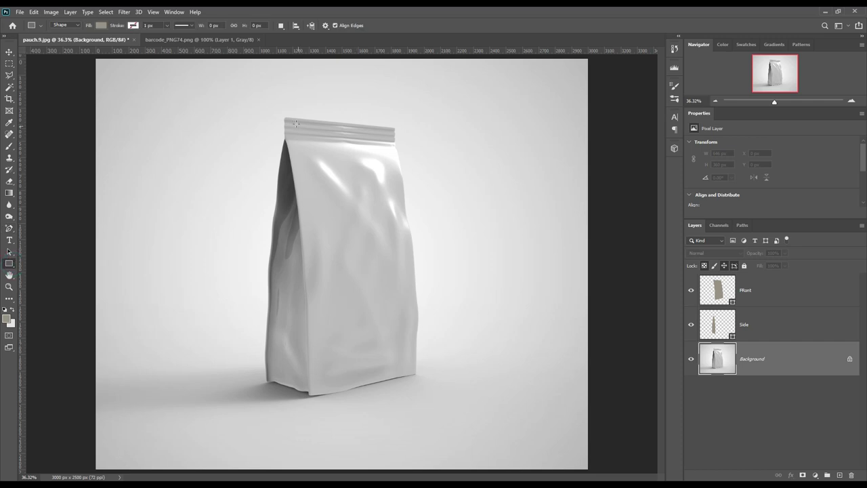
left_click_drag(282, 115, 430, 398)
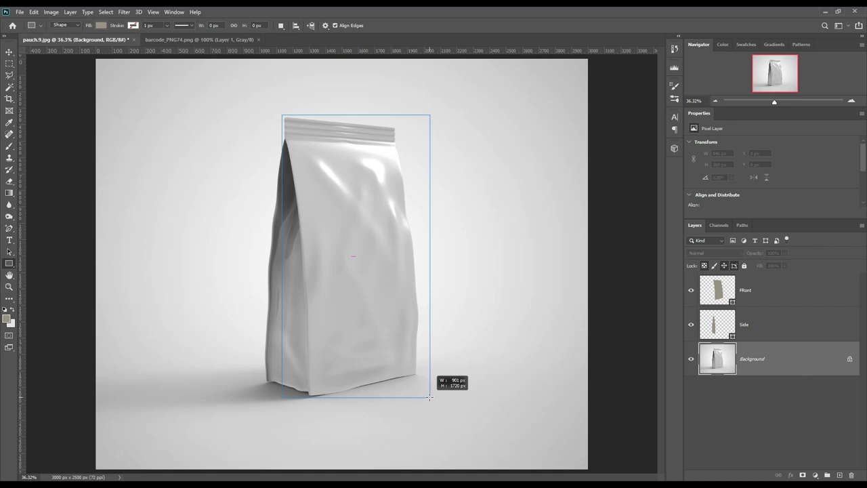
left_click_drag(429, 397, 429, 397)
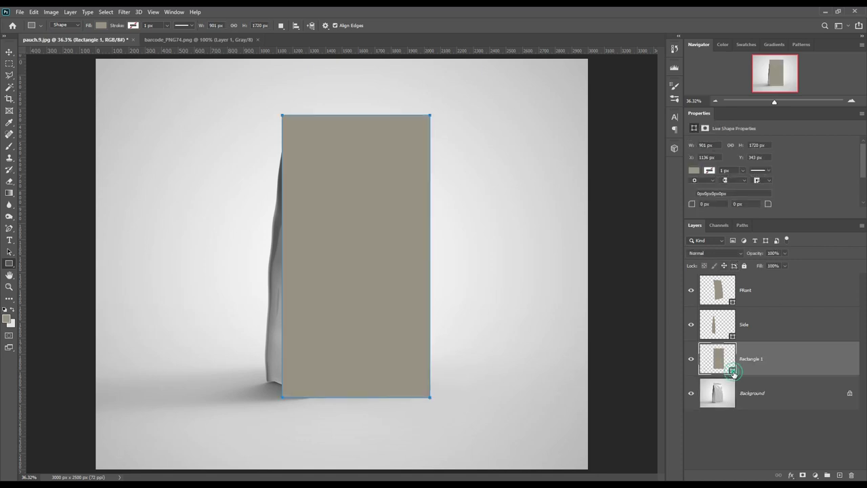
Fill the rectangle with red-orange #fa5200
double_click(733, 374)
left_click(709, 229)
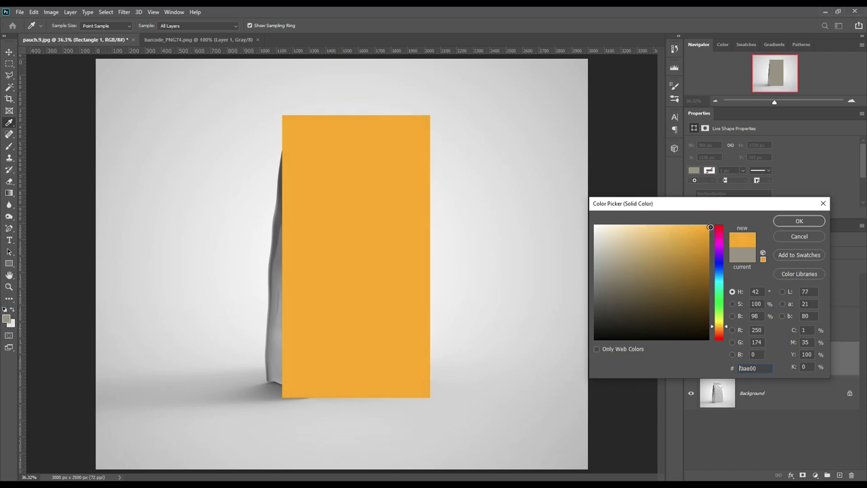
left_click(799, 221)
right_click(800, 364)
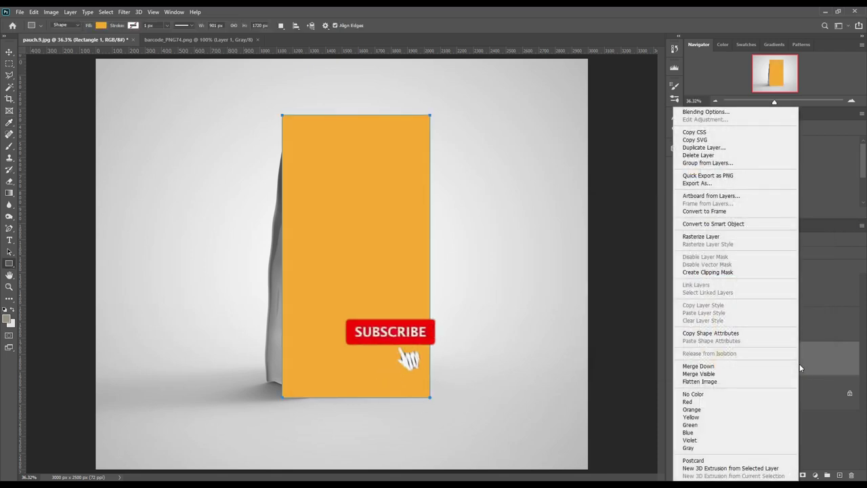
left_click(799, 364)
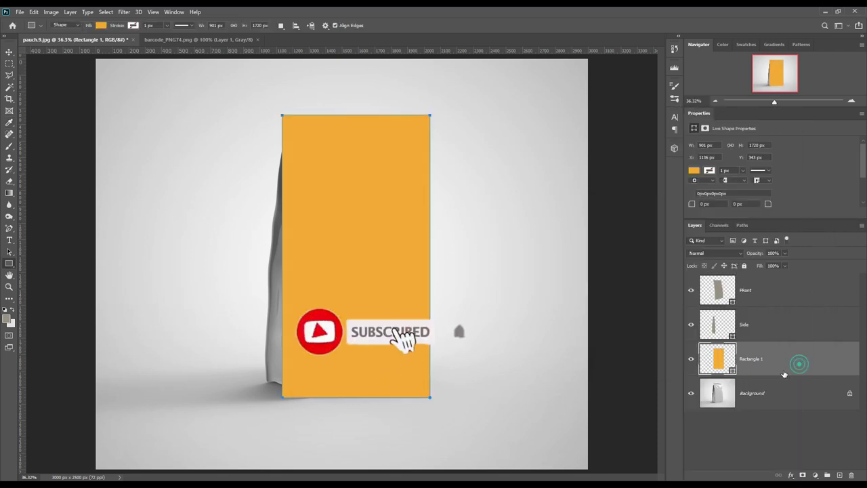
double_click(732, 371)
left_click_drag(719, 326, 721, 337)
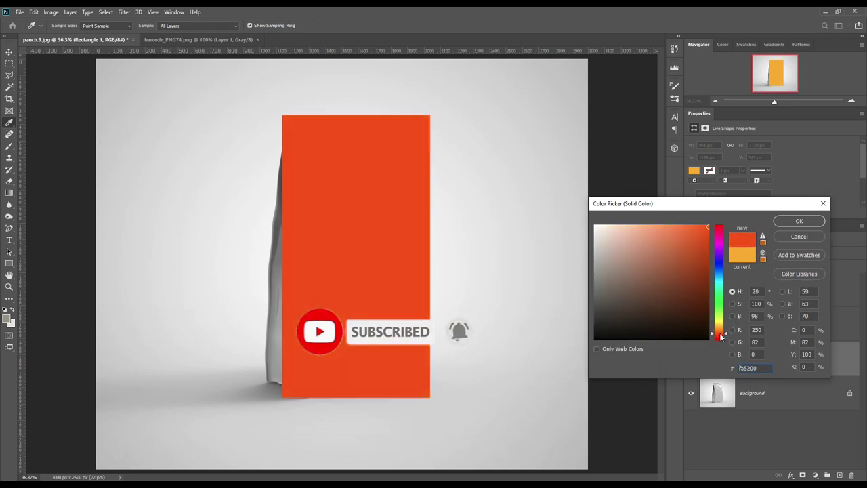
left_click(798, 221)
Convert the rectangle to a smart object and begin renaming it 'Front'
right_click(795, 363)
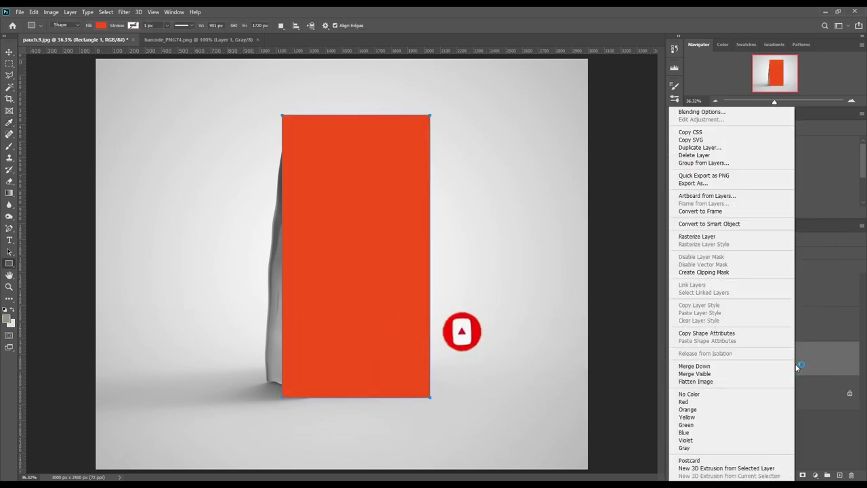
left_click(710, 223)
double_click(748, 359)
type("Front")
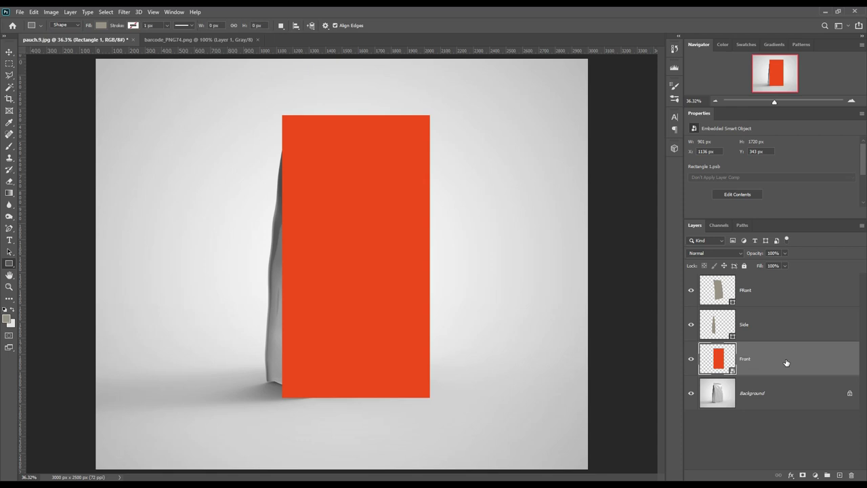
Give the Front layer a red label and lower its opacity to 47%
right_click(789, 360)
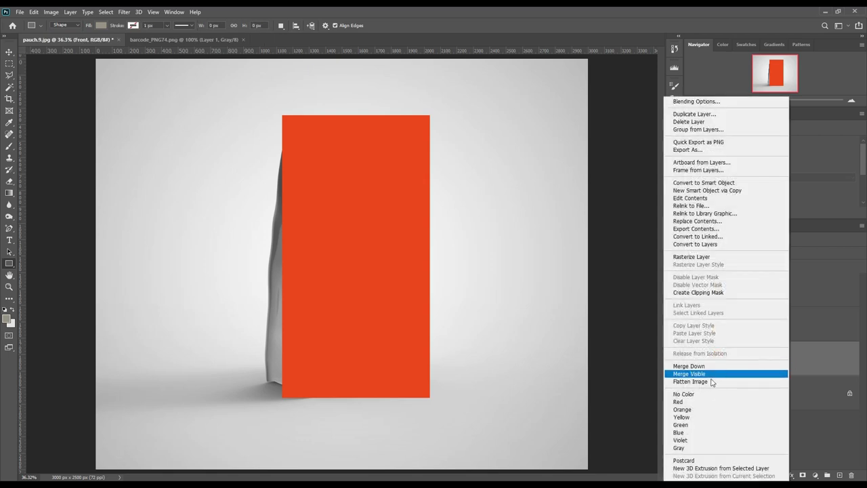
left_click(688, 402)
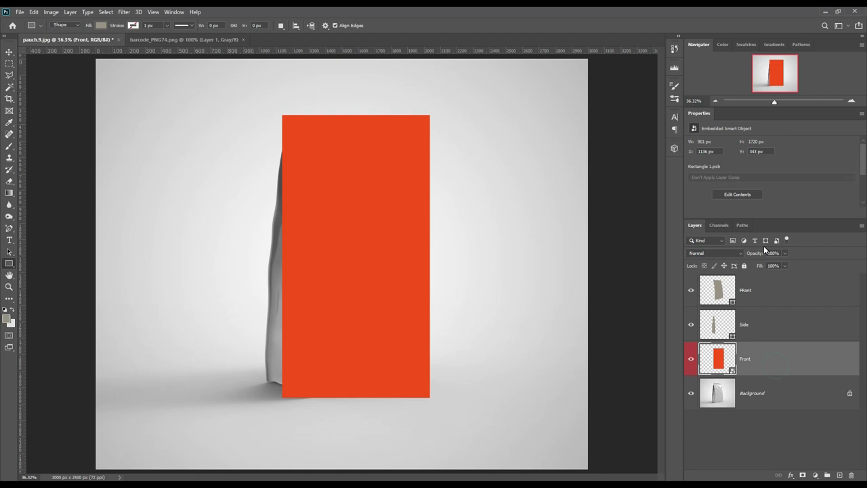
left_click_drag(755, 255, 737, 259)
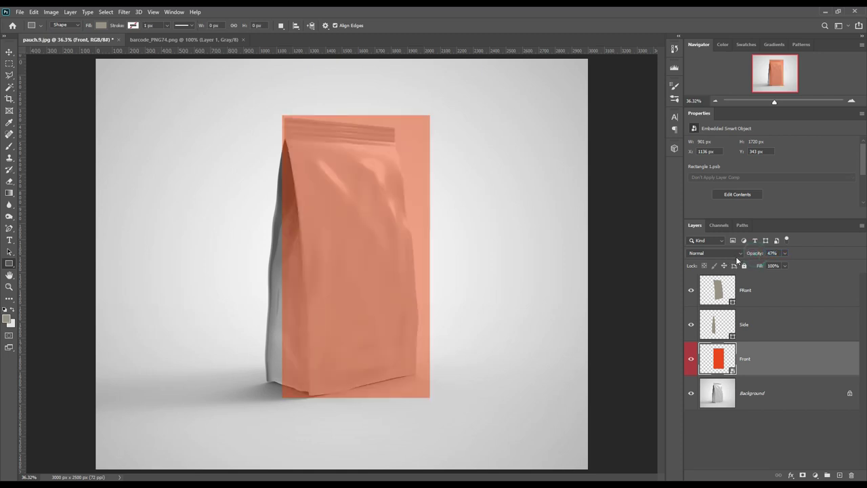
Distort the Front layer, dragging its corners onto the pouch's front face
key("ctrl+t")
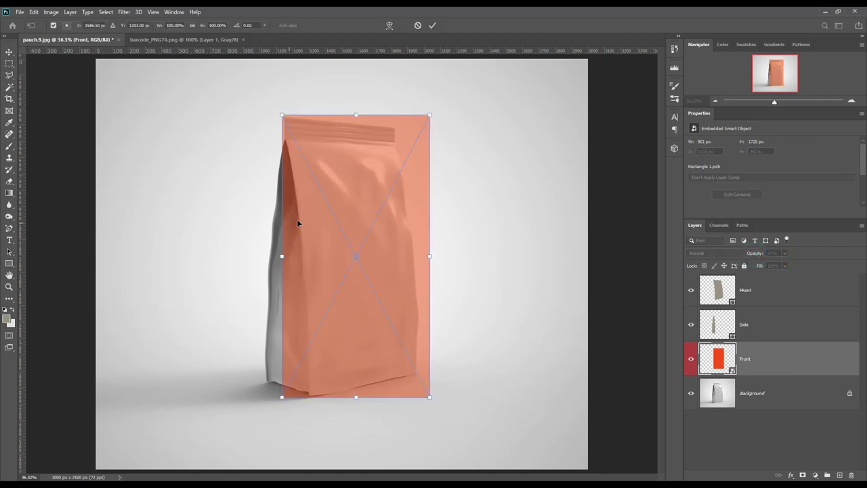
right_click(357, 160)
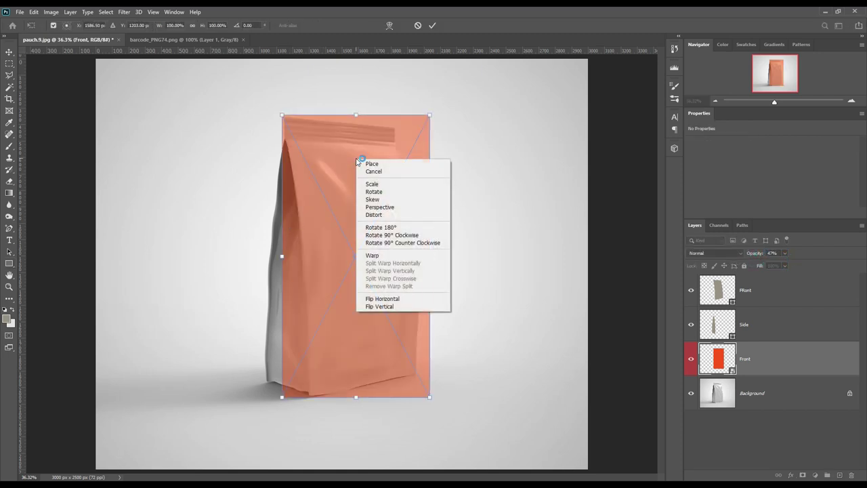
left_click(374, 215)
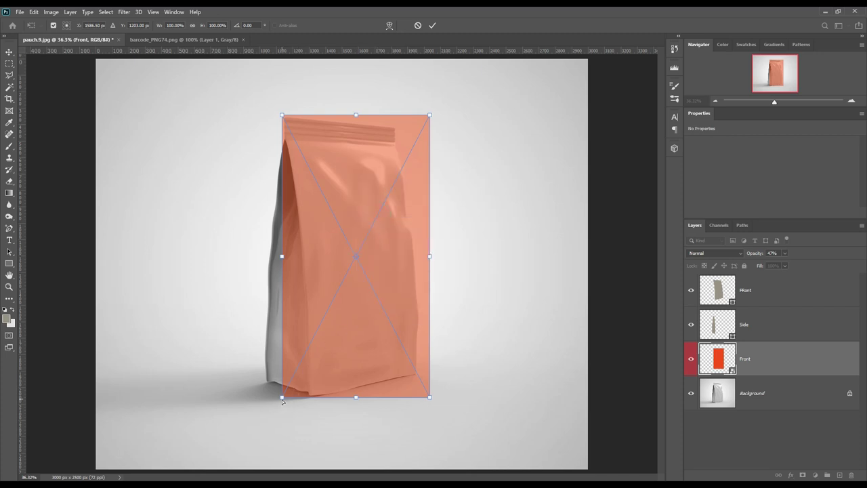
left_click_drag(283, 400, 308, 399)
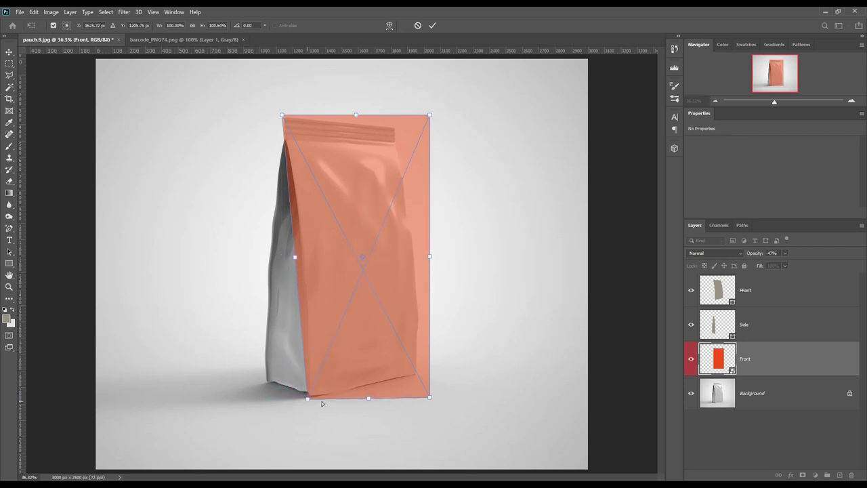
left_click_drag(430, 398, 421, 379)
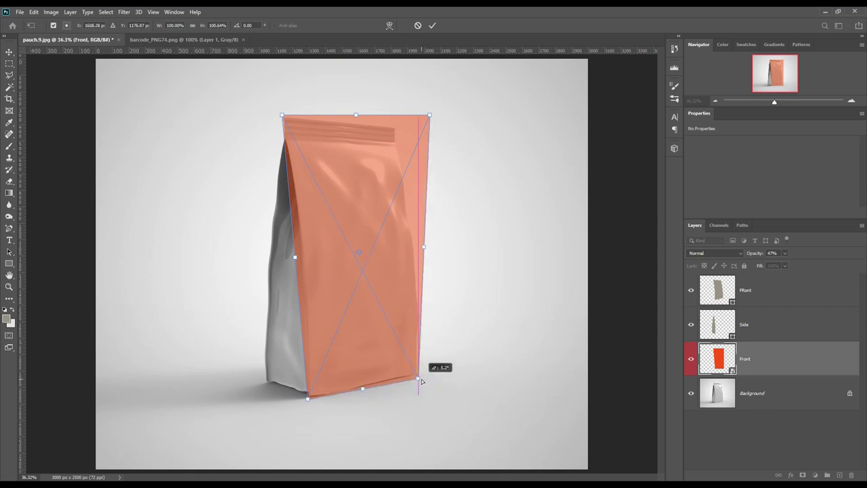
left_click_drag(429, 116, 397, 124)
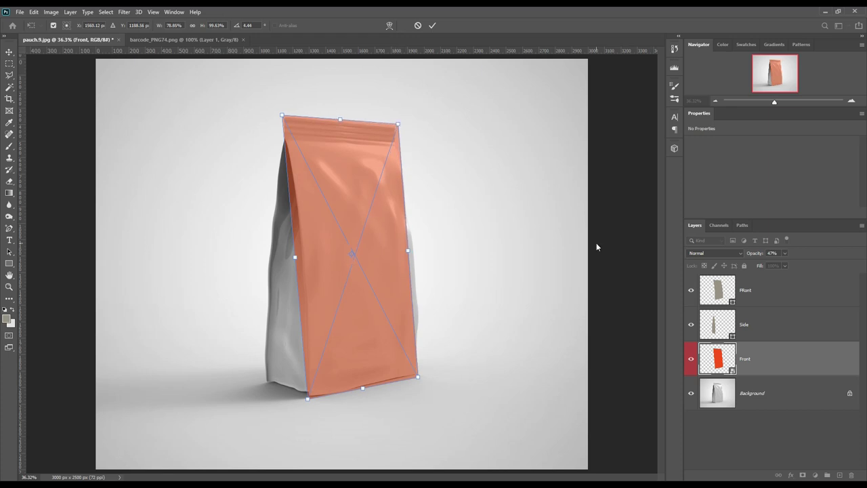
key("ctrl+plus")
Warp Front, bulging the right edge and fitting the left edge and corners to the pouch
right_click(368, 205)
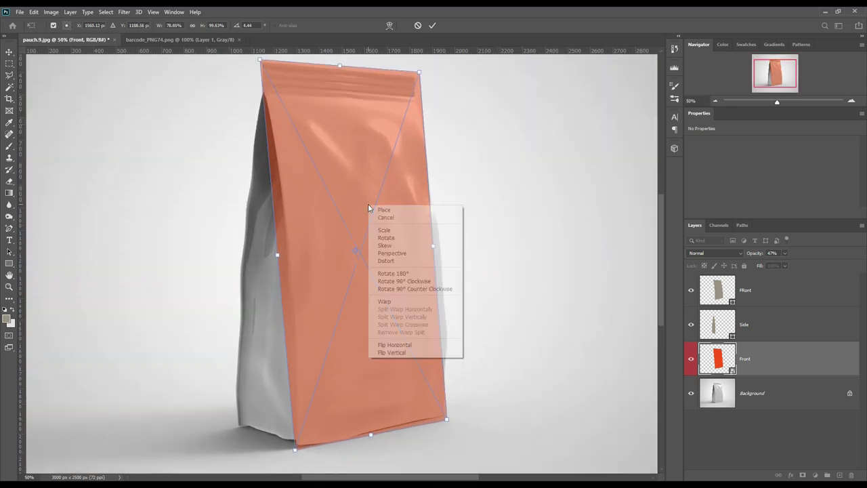
left_click(390, 301)
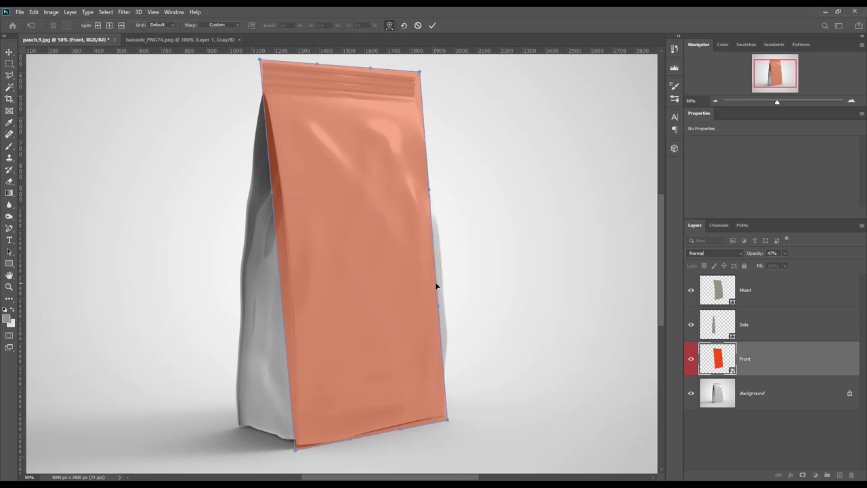
left_click_drag(436, 279, 446, 285)
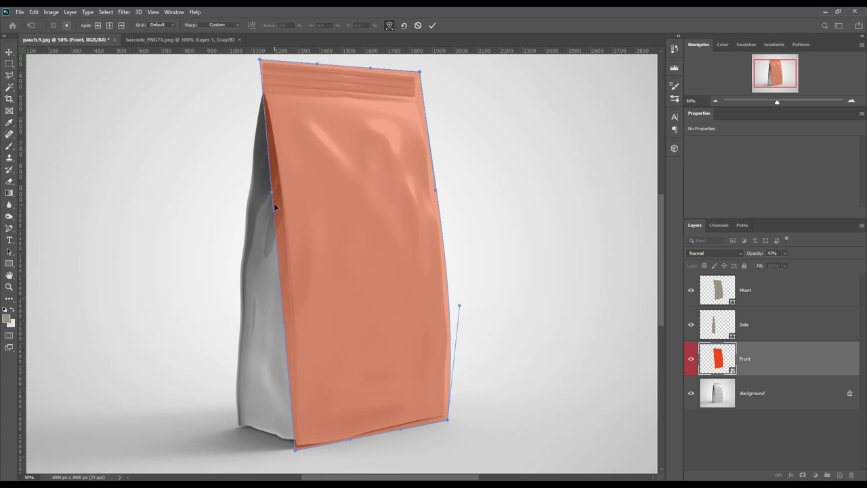
left_click_drag(273, 201, 280, 207)
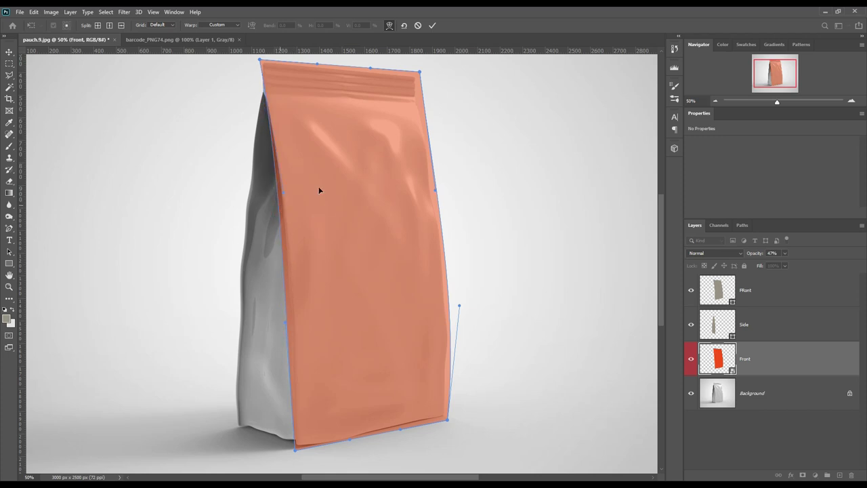
left_click_drag(261, 61, 256, 60)
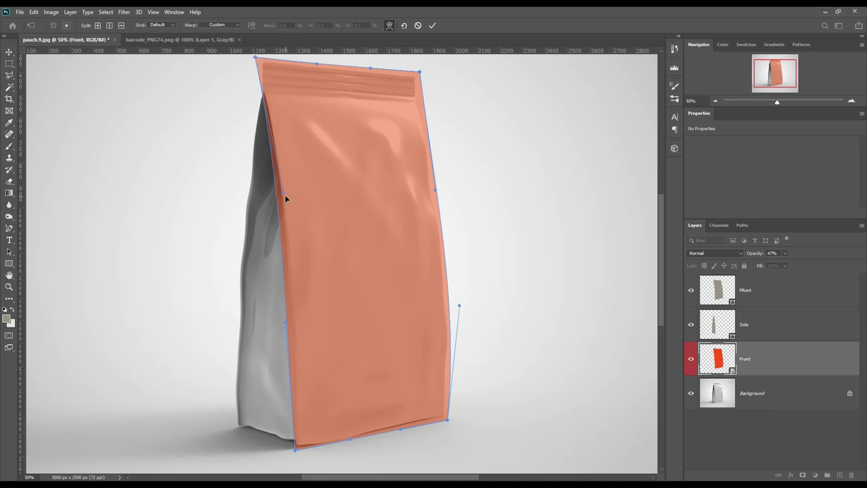
left_click_drag(282, 193, 286, 194)
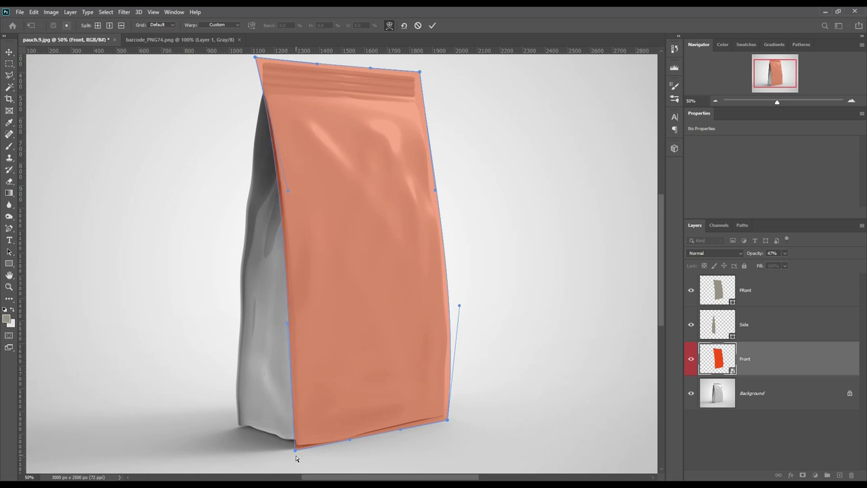
left_click_drag(296, 452, 293, 451)
left_click_drag(289, 325, 291, 326)
Commit the warp, set Front to 100% opacity, mask it to the front outline, select Background
left_click(434, 25)
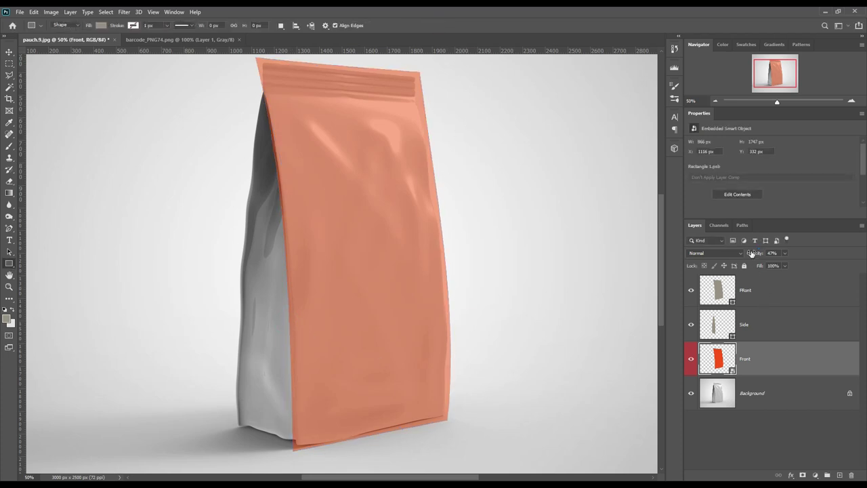
left_click_drag(750, 253, 861, 263)
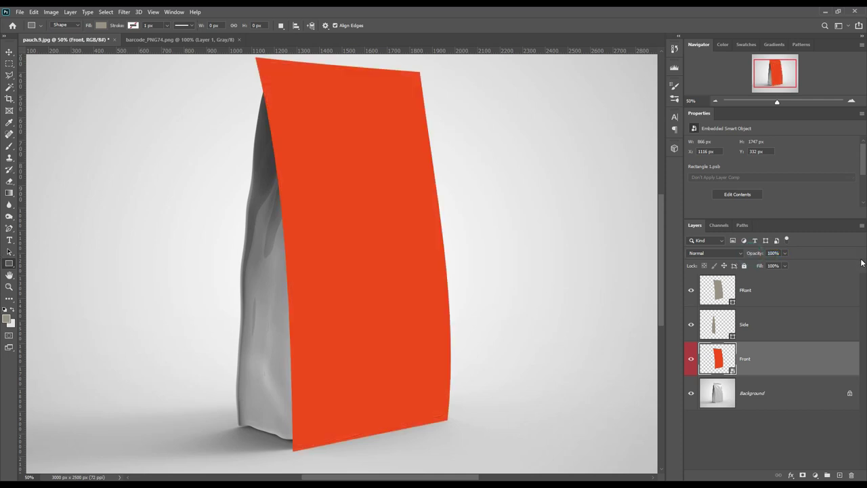
left_click(732, 301, "ctrl")
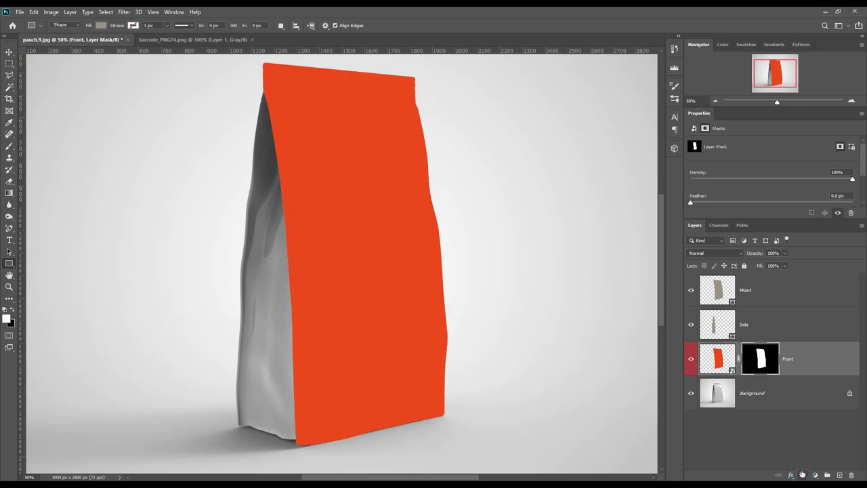
left_click(815, 358)
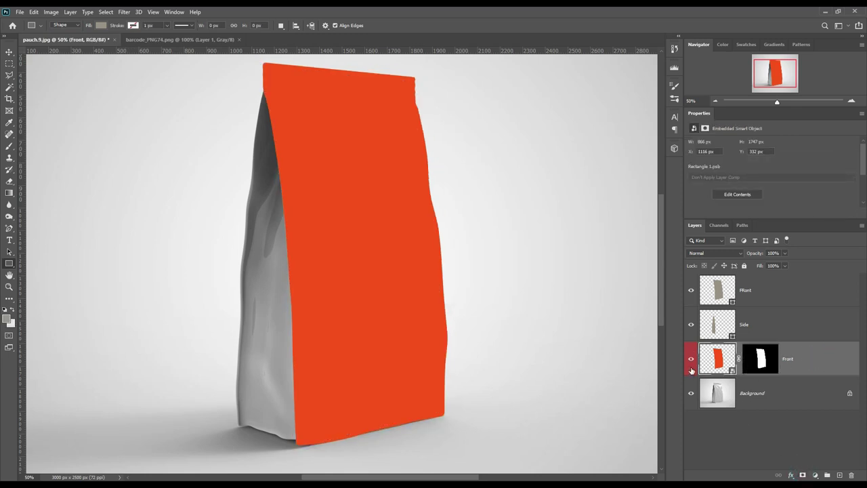
left_click(779, 386)
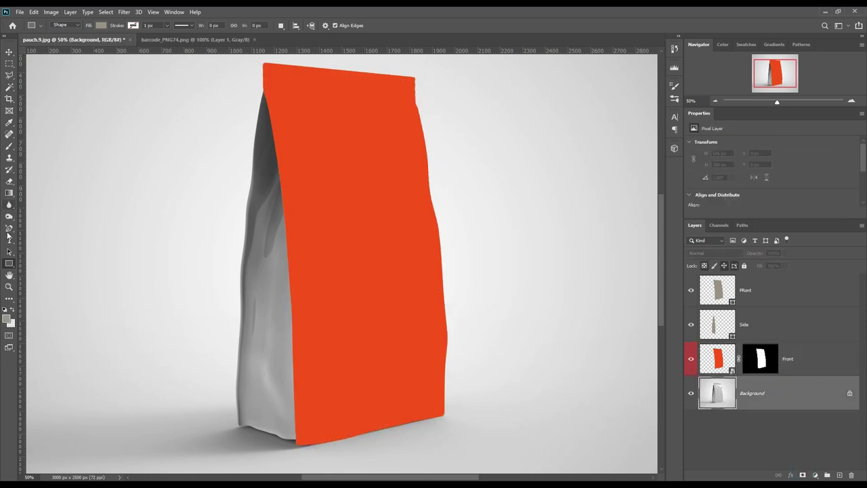
left_click(11, 269)
Draw a rectangle over the pouch's side panel filled with dark #47433b
left_click_drag(305, 448, 225, 316)
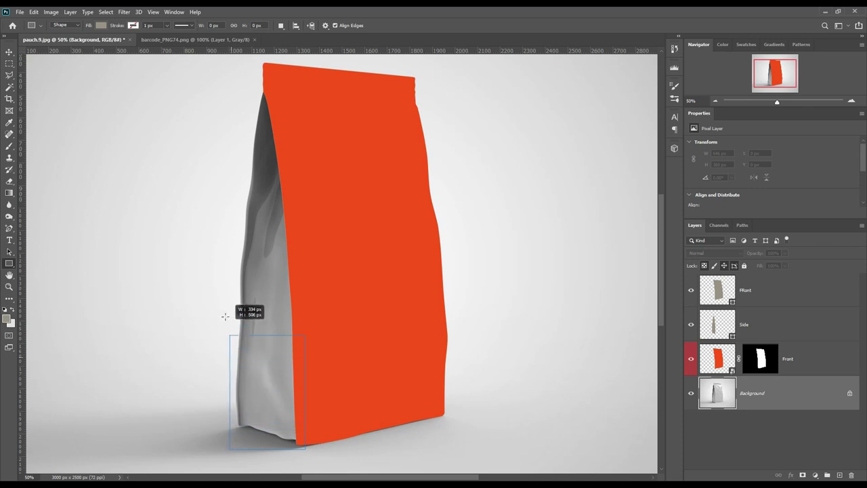
left_click_drag(224, 316, 204, 91)
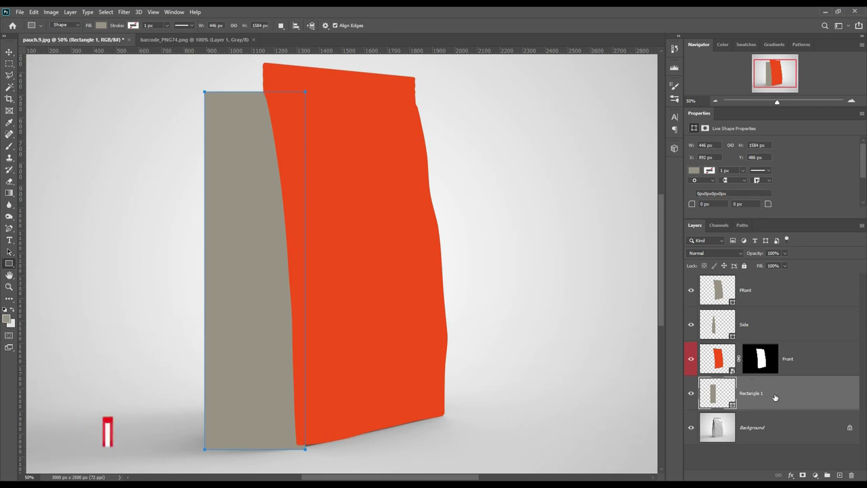
double_click(731, 404)
left_click(608, 314)
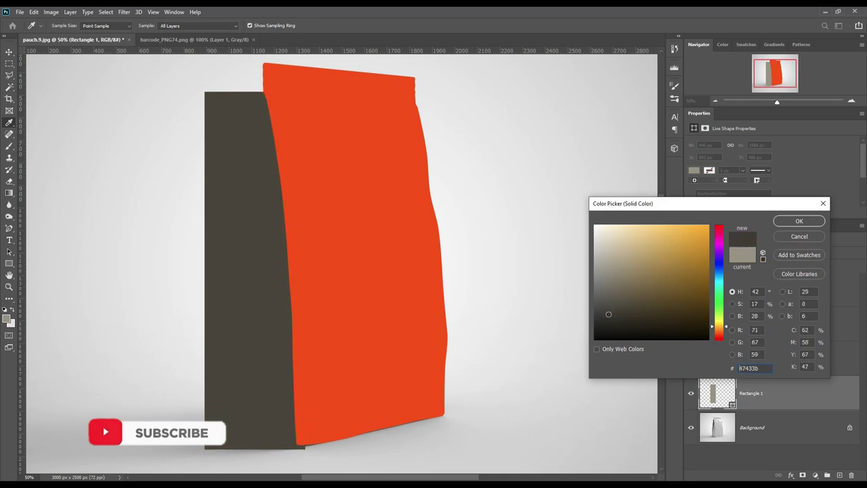
left_click(799, 221)
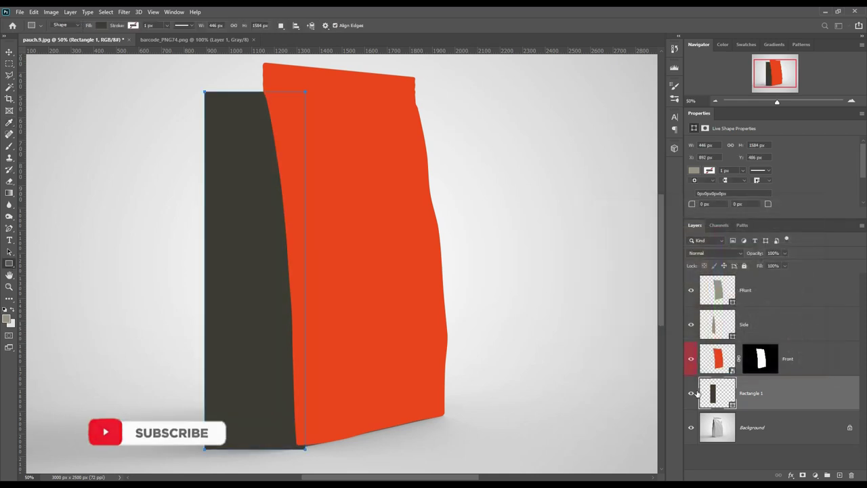
Hide Front and make Rectangle 1 a smart object at 65% opacity
left_click(690, 360)
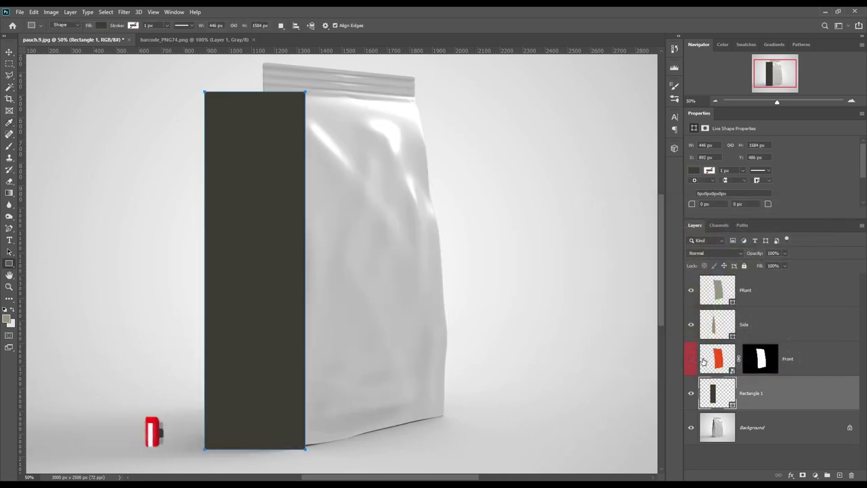
right_click(775, 405)
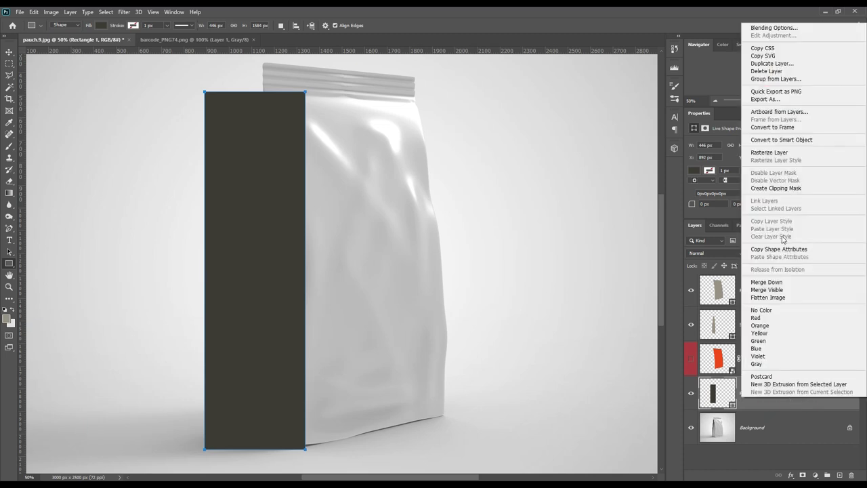
left_click(782, 140)
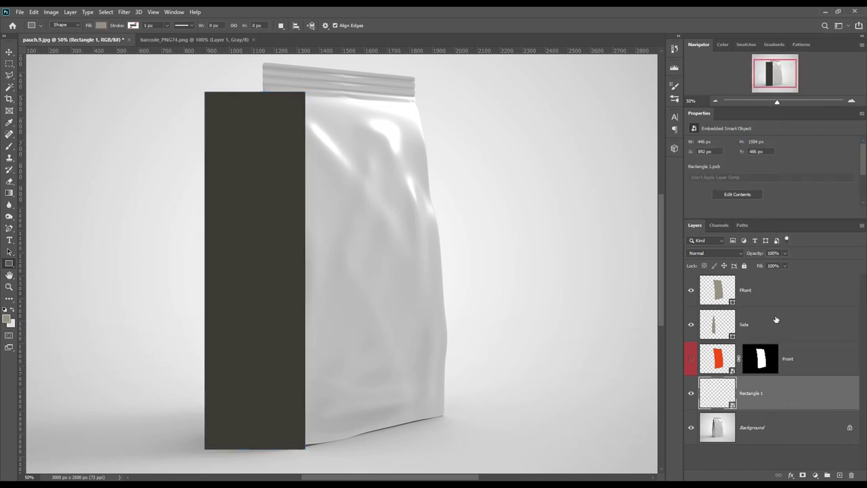
left_click_drag(756, 254, 743, 255)
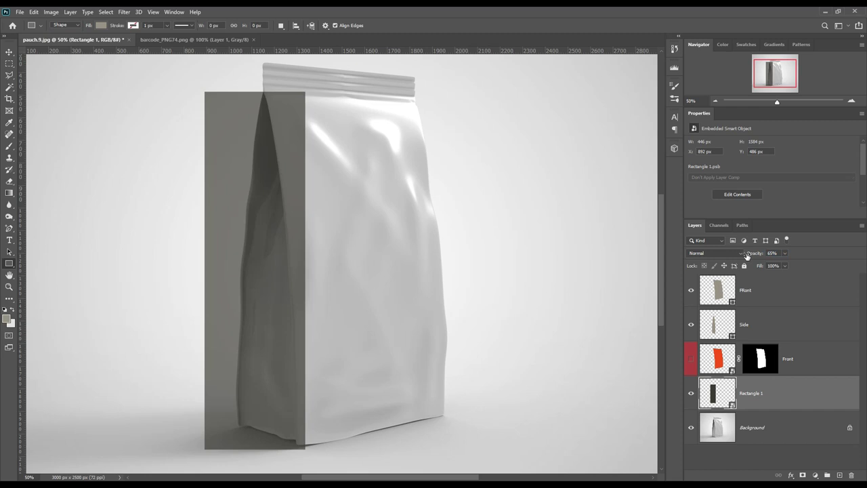
Distort Rectangle 1, moving its bottom-left, top-left and top-right corners onto the side panel
key("ctrl+t")
right_click(253, 177)
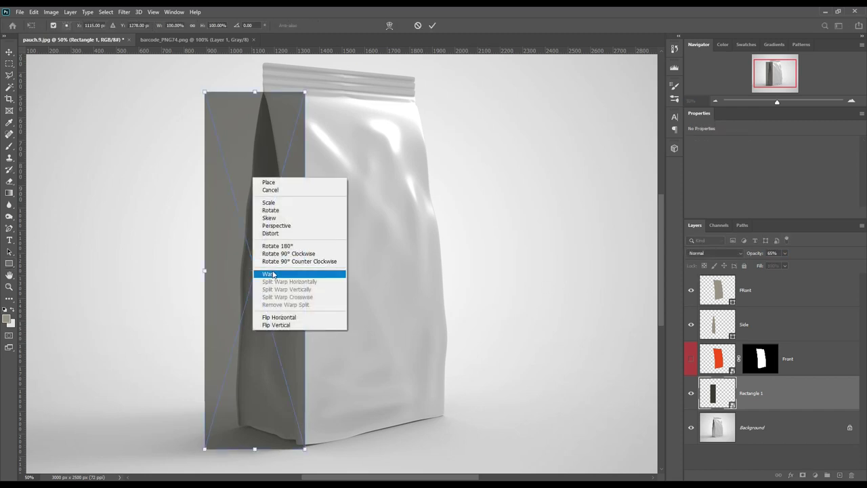
left_click(276, 234)
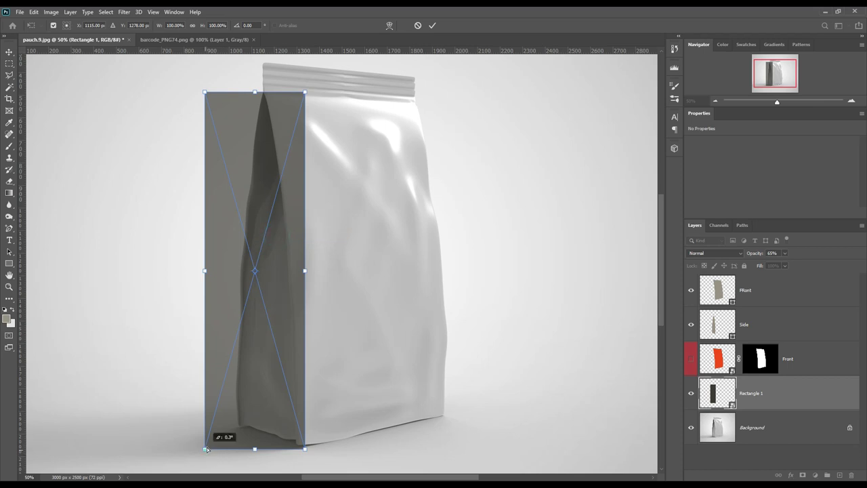
left_click_drag(205, 448, 233, 428)
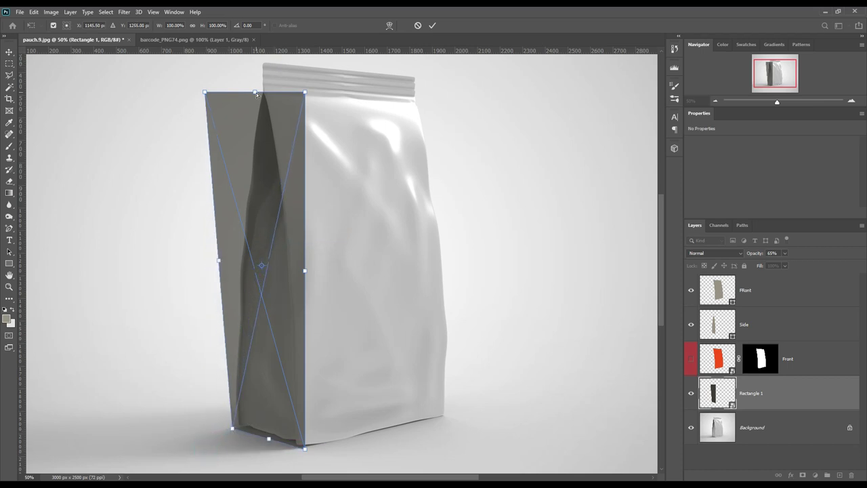
left_click_drag(206, 93, 252, 91)
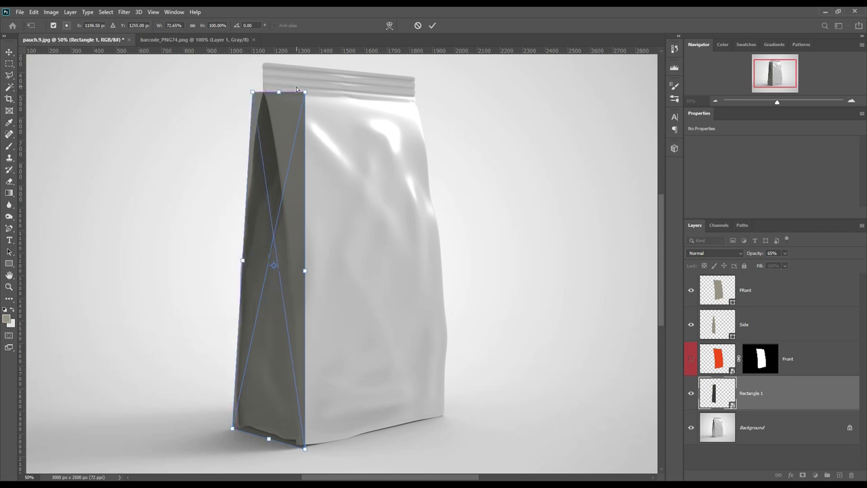
left_click_drag(305, 93, 284, 95)
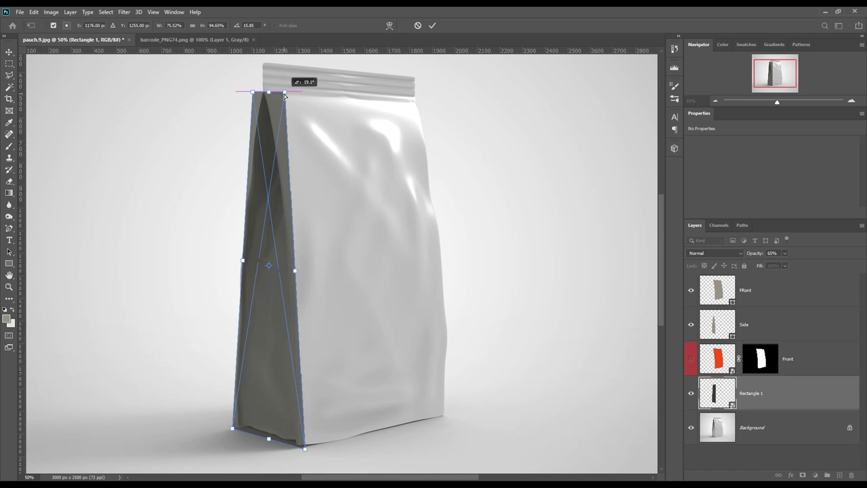
Fine-tune the top corners so the rectangle tapers to match the gusset
mouse_move(285, 96)
left_mouse_down()
mouse_move(302, 95)
mouse_move(238, 87)
left_mouse_up()
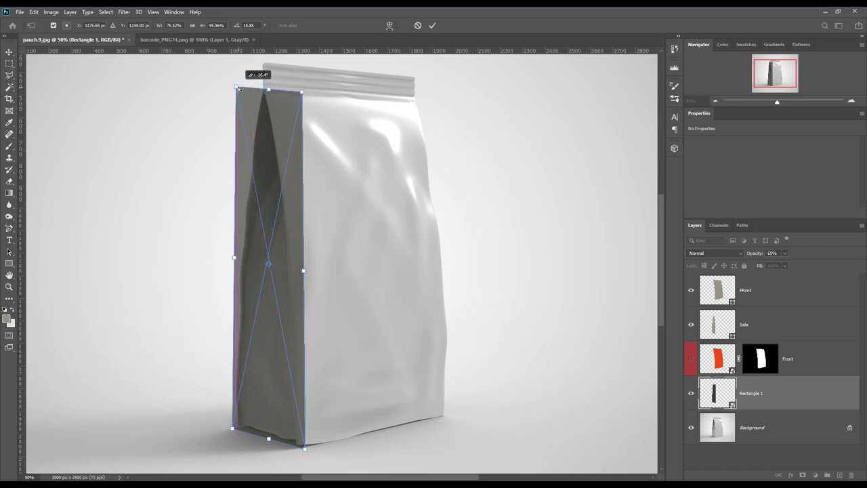
left_click_drag(302, 94, 301, 94)
right_click(268, 121)
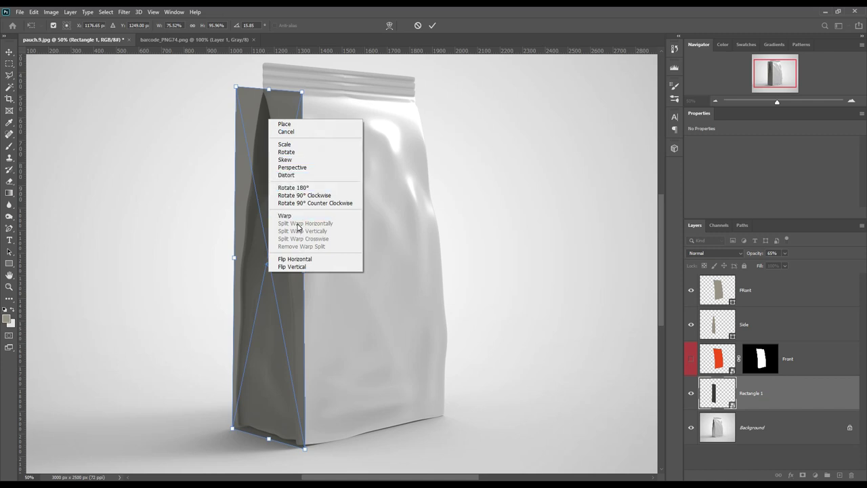
left_click(259, 97)
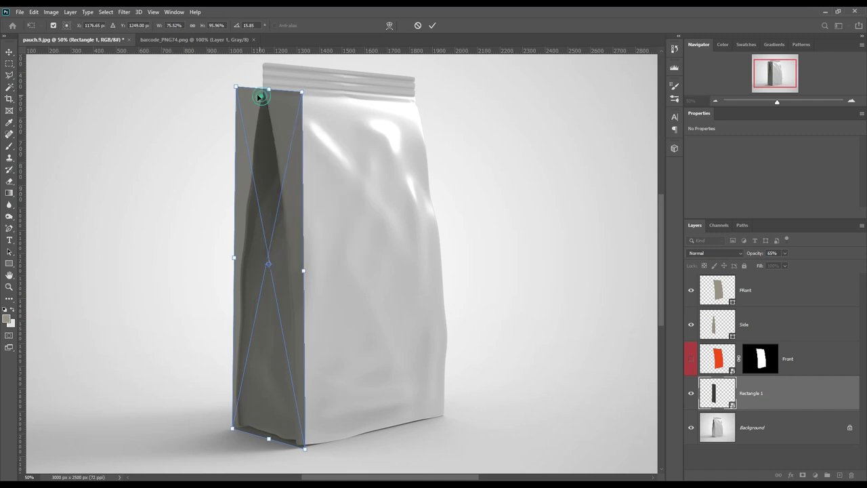
left_click_drag(236, 88, 245, 90)
left_click_drag(302, 93, 292, 92)
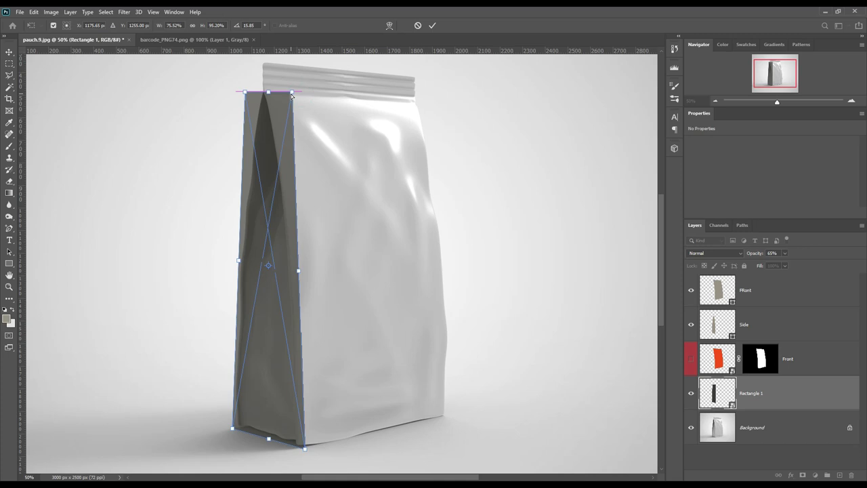
Warp Rectangle 1's left and right edges along the gusset, commit, and load the Side selection
right_click(265, 138)
left_click(281, 232)
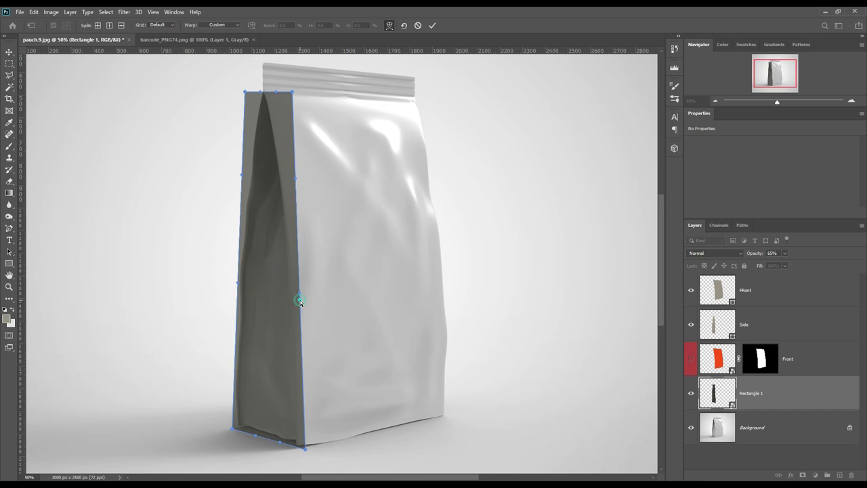
left_click_drag(298, 294, 302, 294)
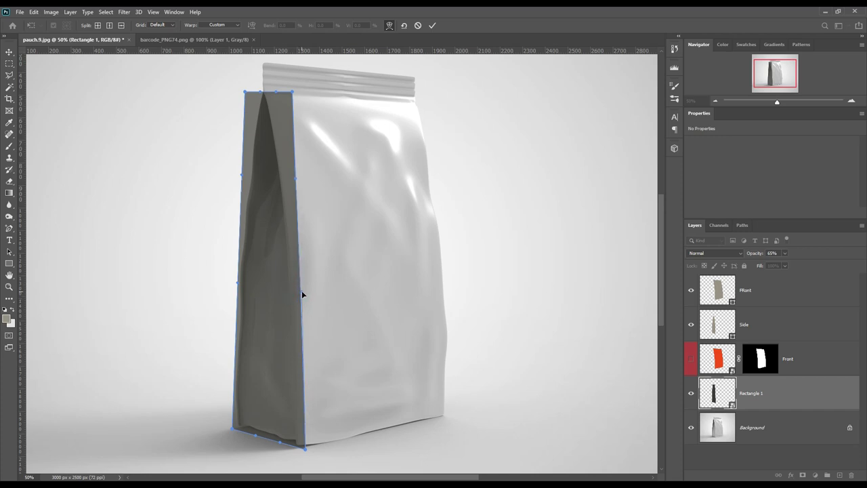
left_click_drag(238, 290, 232, 287)
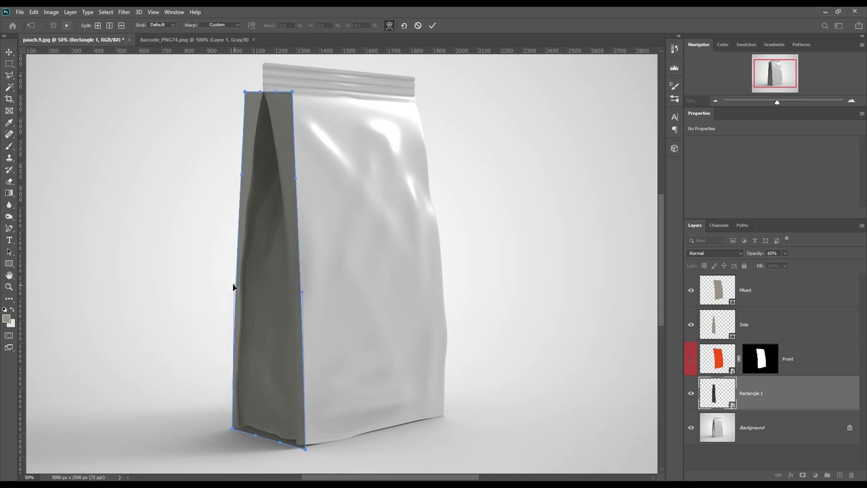
left_click(432, 25)
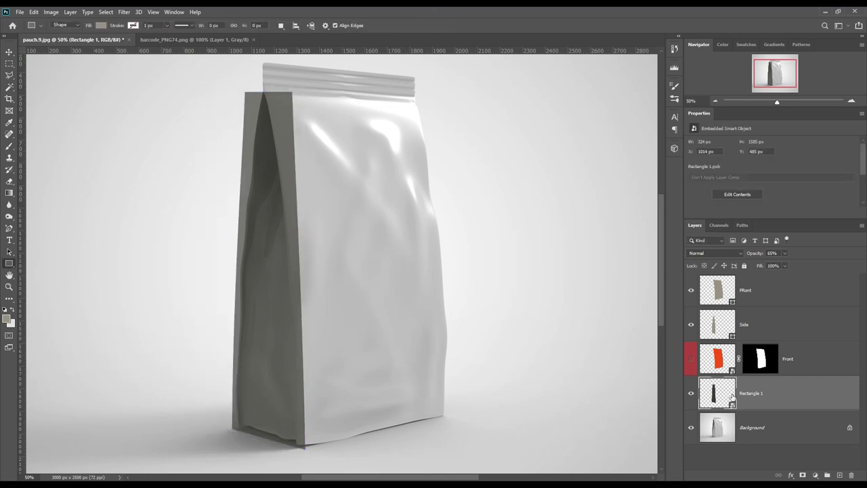
left_click(731, 336, "ctrl")
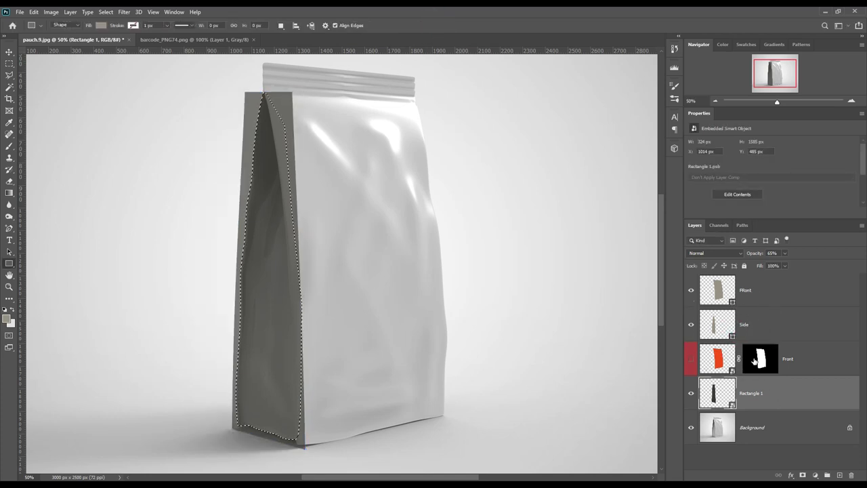
Mask Rectangle 1 at 100% opacity and paint out the shading over the front panel
left_click(802, 475)
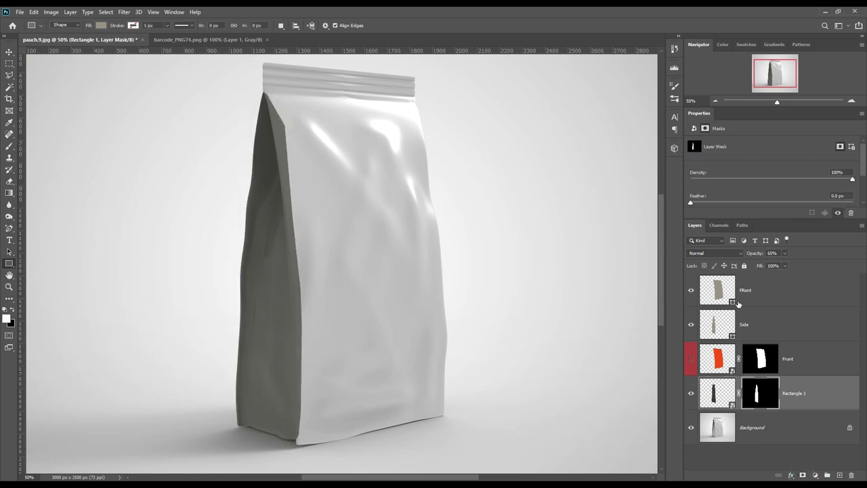
left_click_drag(757, 258, 1, 259)
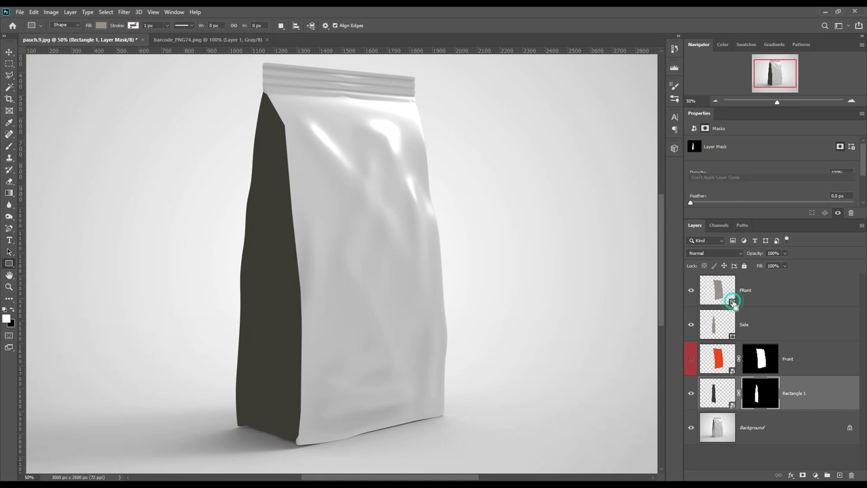
left_click(732, 302, "ctrl")
left_click(763, 399)
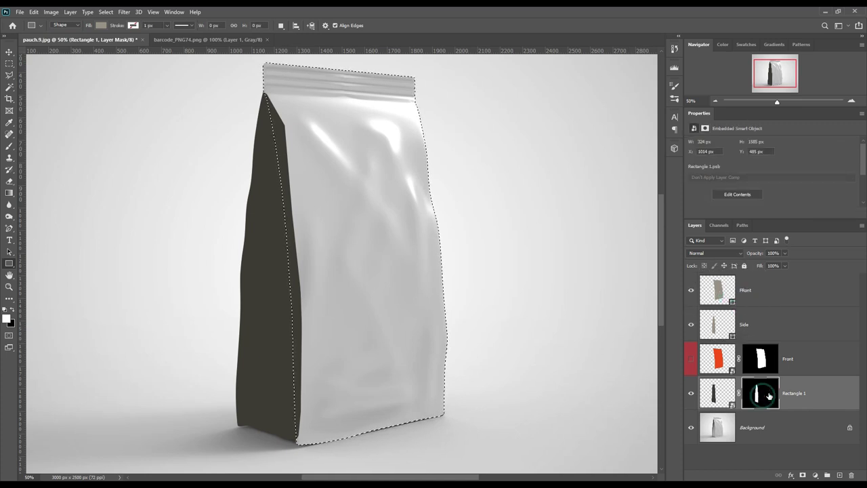
left_click(13, 145)
left_click(11, 309)
mouse_move(290, 121)
left_mouse_down()
mouse_move(281, 106)
mouse_move(309, 429)
mouse_move(294, 243)
left_mouse_up()
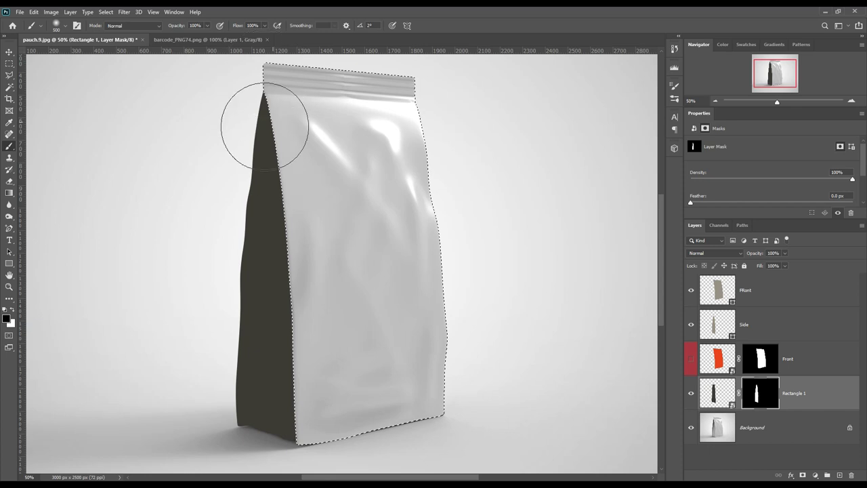
Clear the front panel selection and give Rectangle 1 a red colour label
left_click(9, 51)
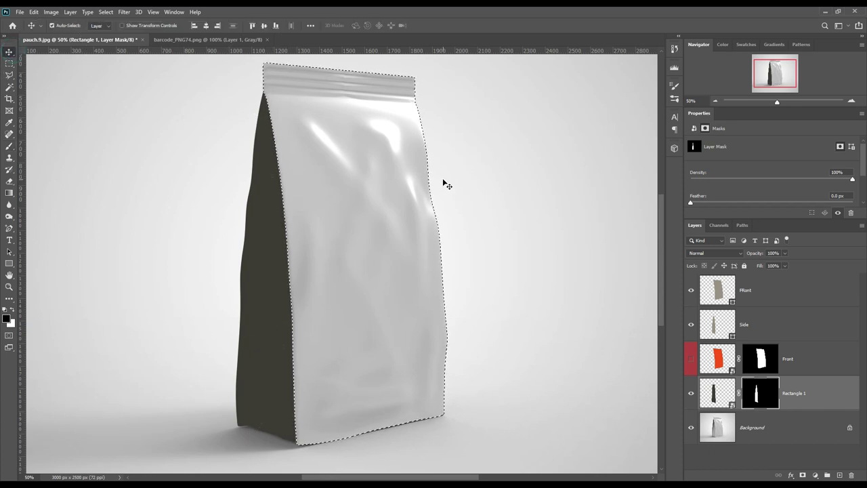
left_click_drag(445, 183, 444, 183)
key("ctrl+d")
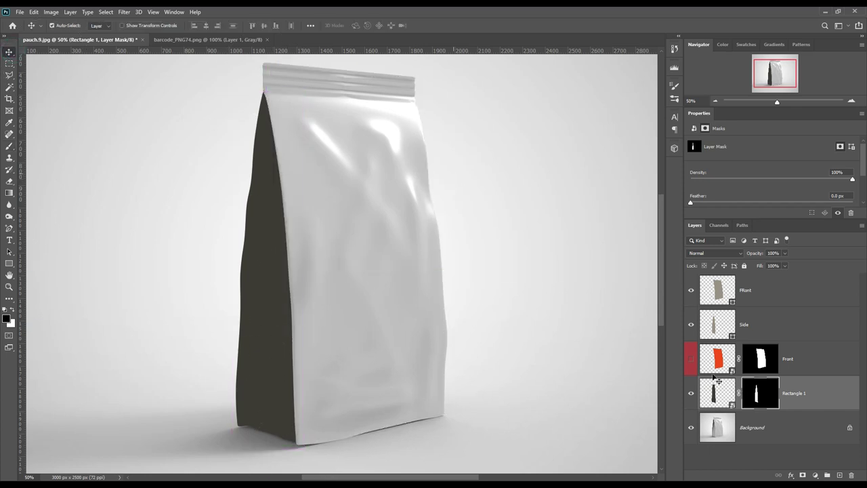
right_click(789, 390)
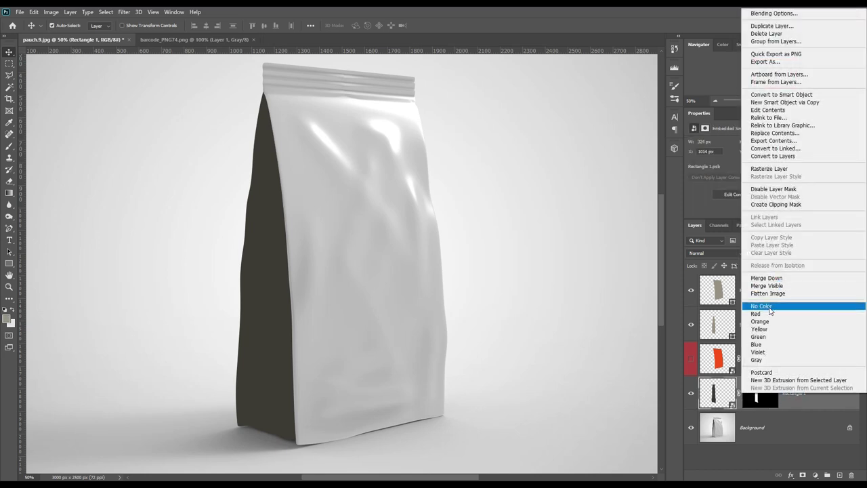
left_click(766, 315)
Rename the Rectangle 1 layer to 'Side'
double_click(789, 393)
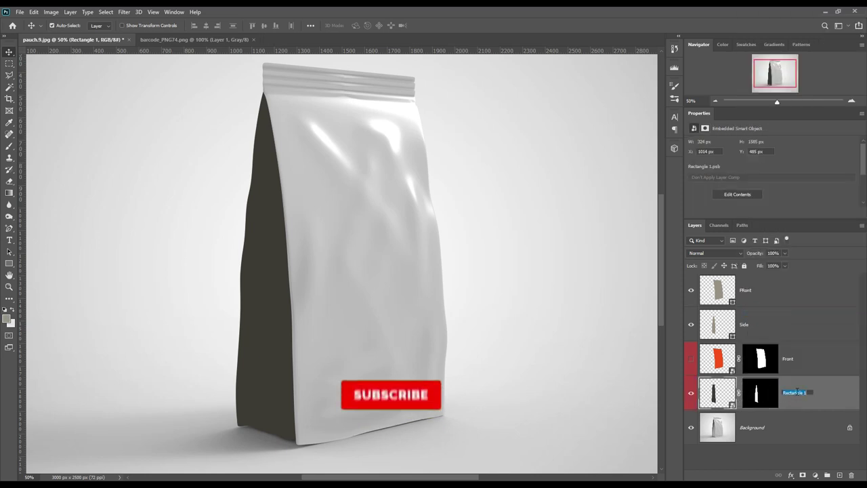
type("Side")
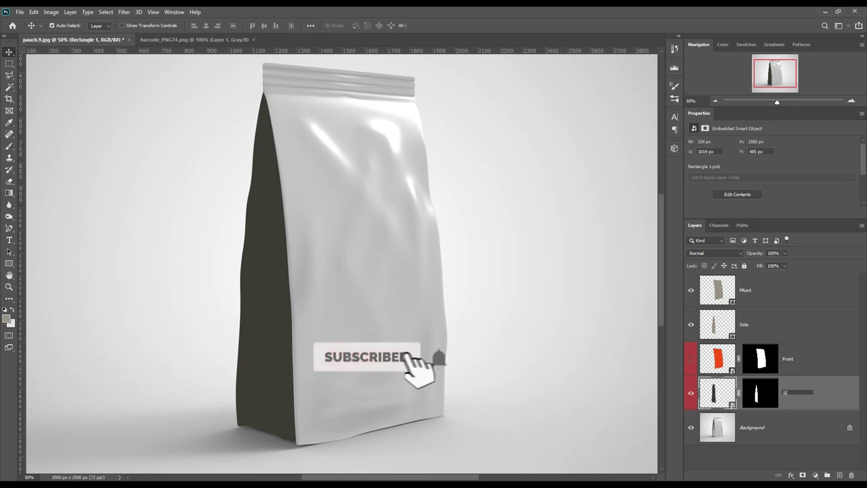
key("Return")
Group the two leftover layers, hide the group, and make the Front layer visible
left_click(758, 328)
left_click(790, 294, "shift")
left_click_drag(803, 310, 827, 475)
left_click(691, 279)
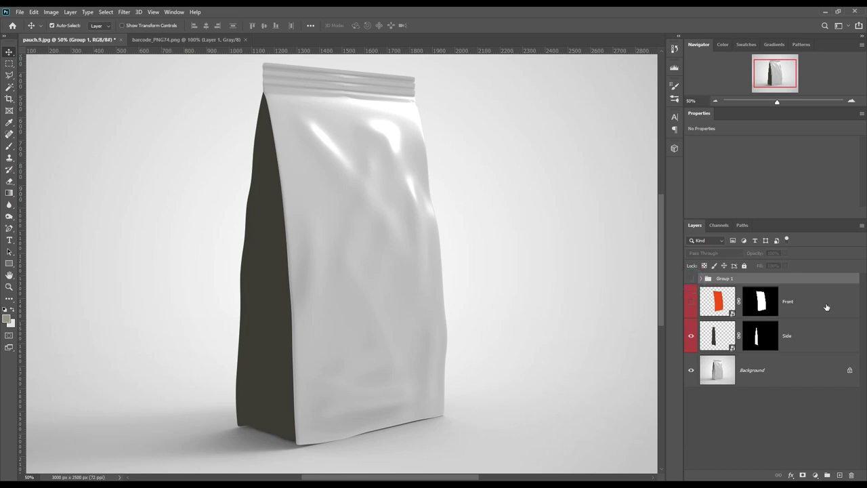
left_click(826, 307)
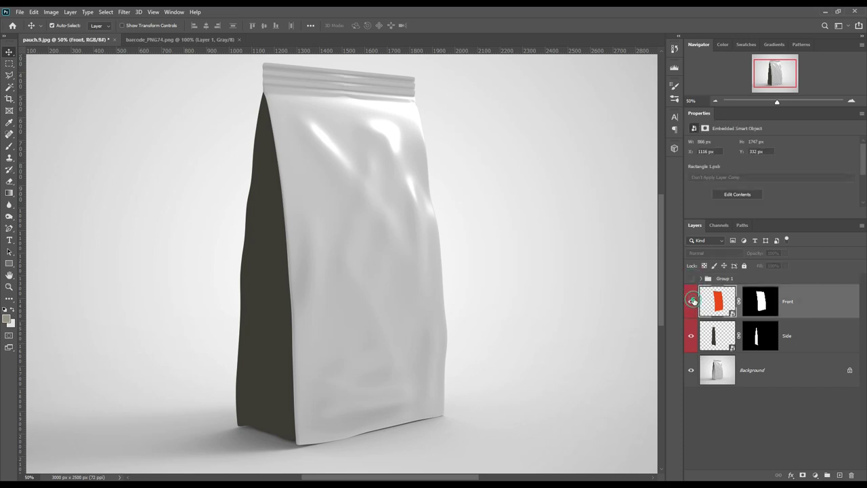
left_click(692, 301)
left_click(818, 341)
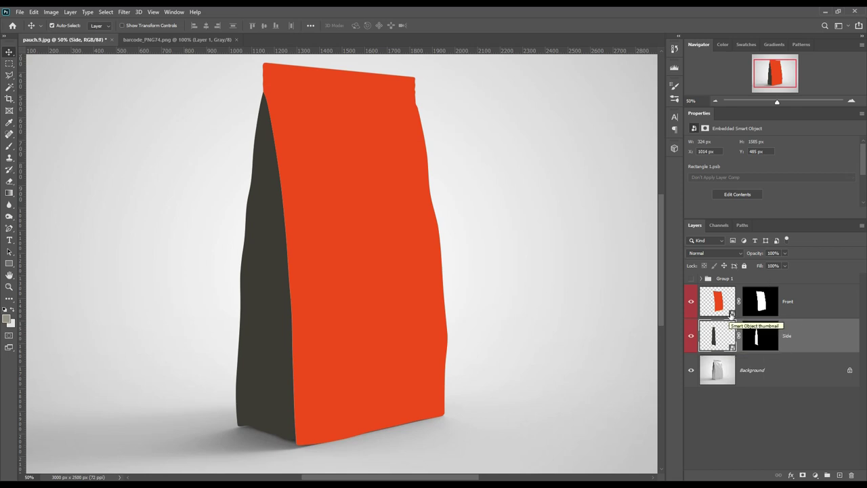
Inside the Front smart object, type a white 'FREE COFFEE PACKAGE MOCKUP' headline
double_click(730, 313)
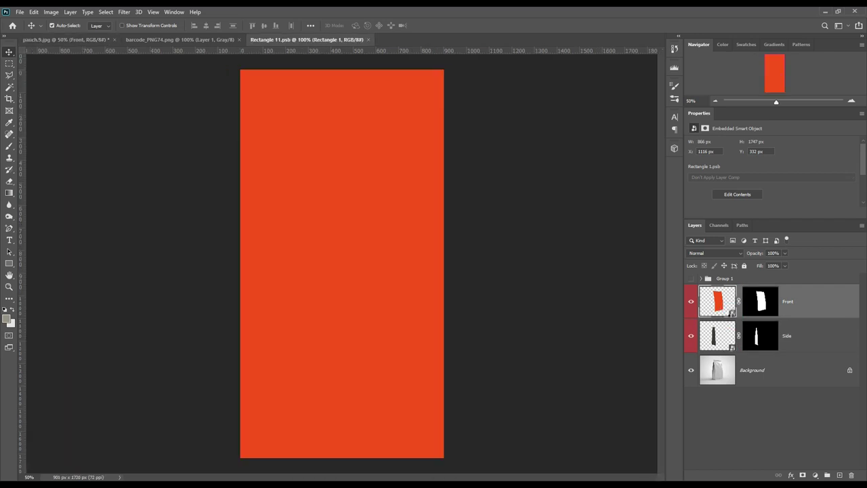
left_click(349, 281)
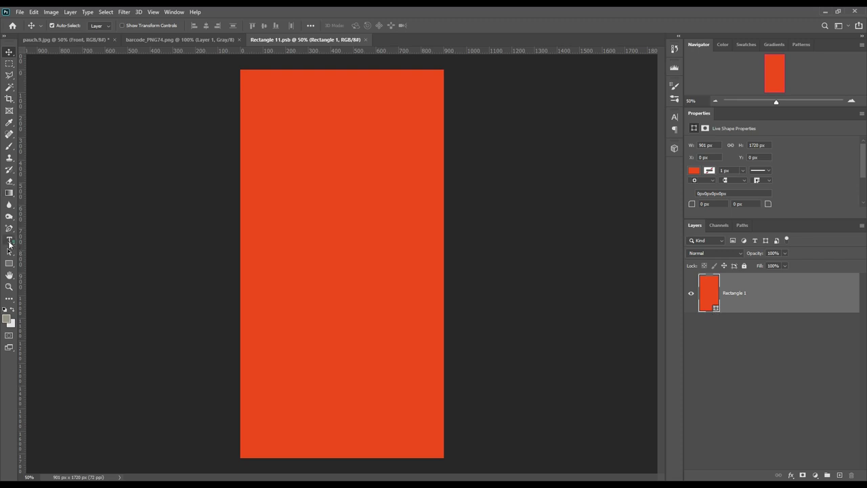
left_click(9, 241)
left_click(363, 27)
left_click(600, 237)
left_click(797, 220)
left_click(275, 300)
type("FREE CO")
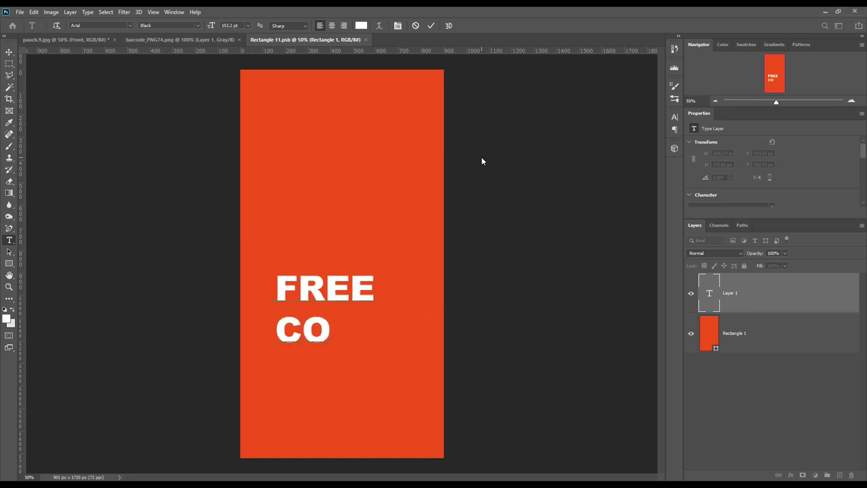
type("FFEE PACKAGI MOCKUP")
Scale the headline down, shift it lower left, and tighten its line spacing
left_click_drag(443, 426, 402, 401)
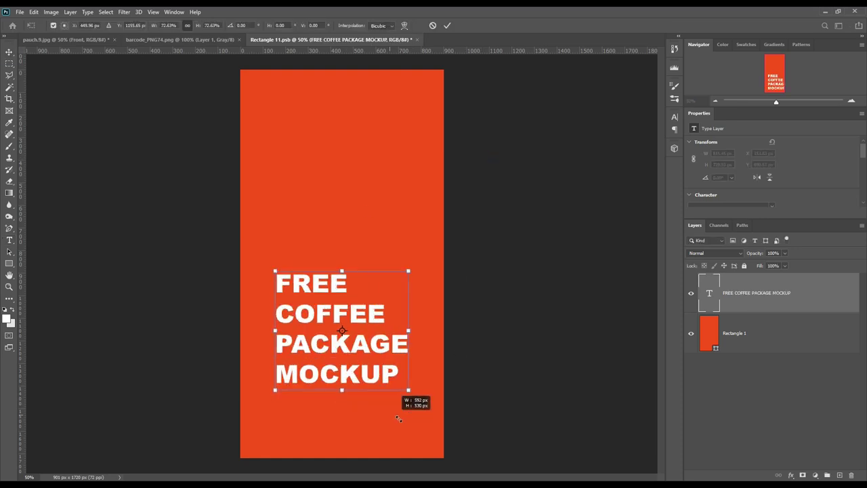
left_click_drag(339, 352, 313, 372)
left_click(674, 117)
left_click(619, 145)
left_click(675, 116)
Recolour the word FREE in the headline black
left_click(9, 241)
left_click(361, 25)
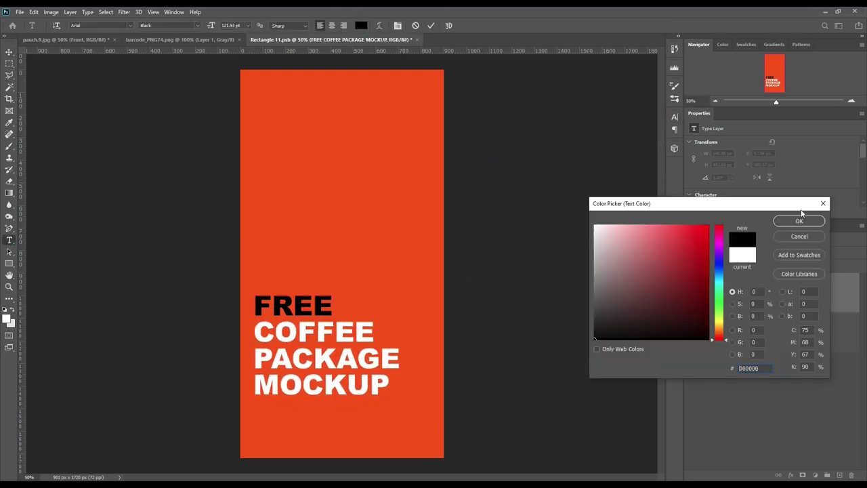
left_click(794, 218)
left_click(339, 203)
key("Escape")
Add a script-font letter M, enlarged across the panel and tilted about 20 degrees
left_click(309, 217)
type("m")
key("BackSpace")
type("M")
left_click(102, 25)
key("ctrl+t")
left_click_drag(361, 176, 339, 248)
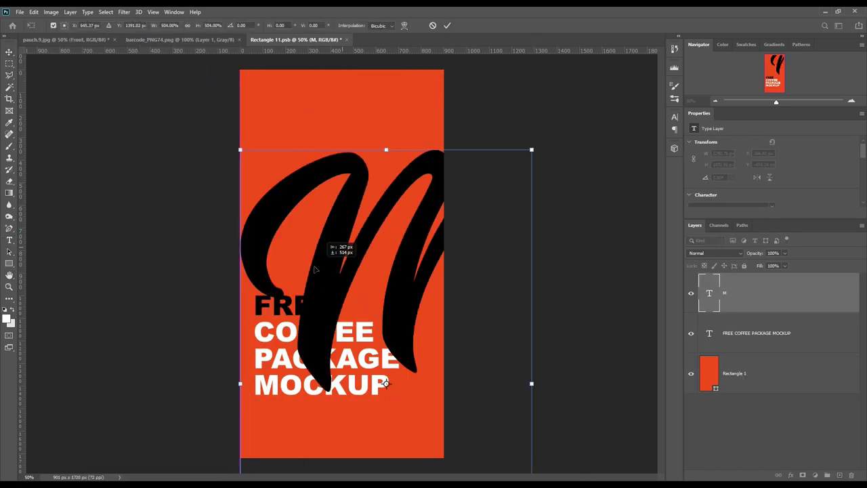
left_click_drag(400, 122, 416, 130)
key("Return")
Move the M below the headline, colour it light orange, and confirm the background fill
left_click_drag(777, 307, 777, 352)
key("t")
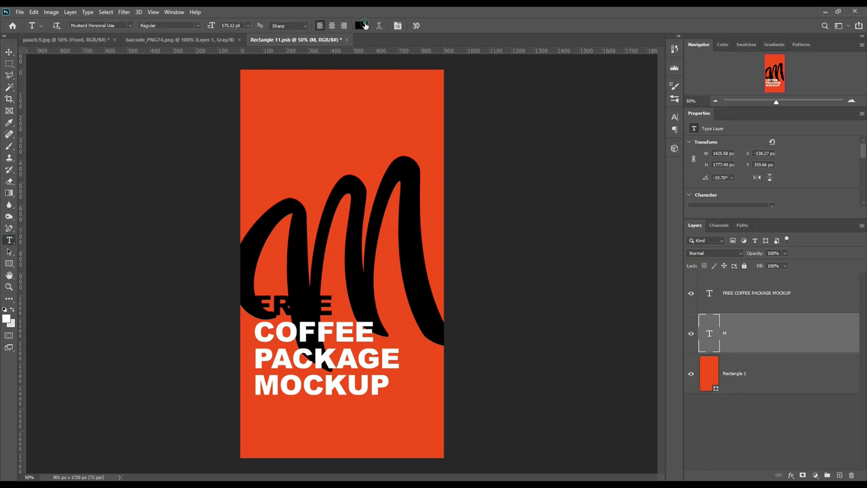
left_click(361, 26)
left_click(690, 225)
left_click(793, 219)
double_click(709, 373)
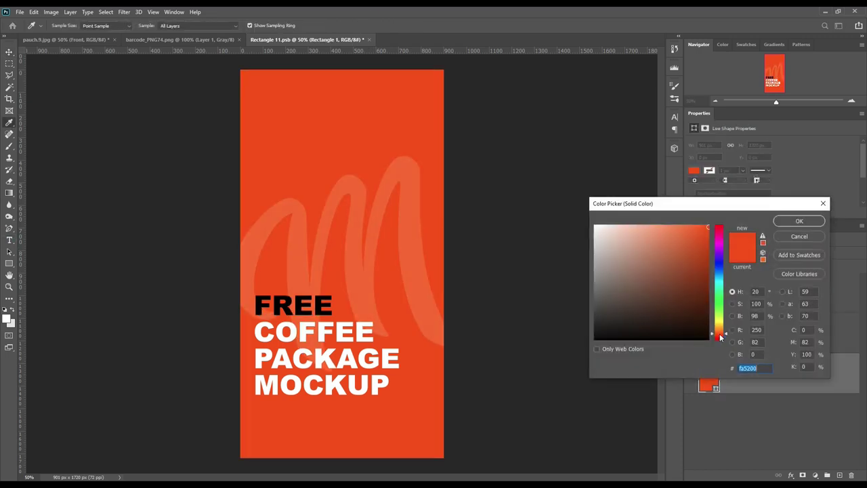
left_click(796, 222)
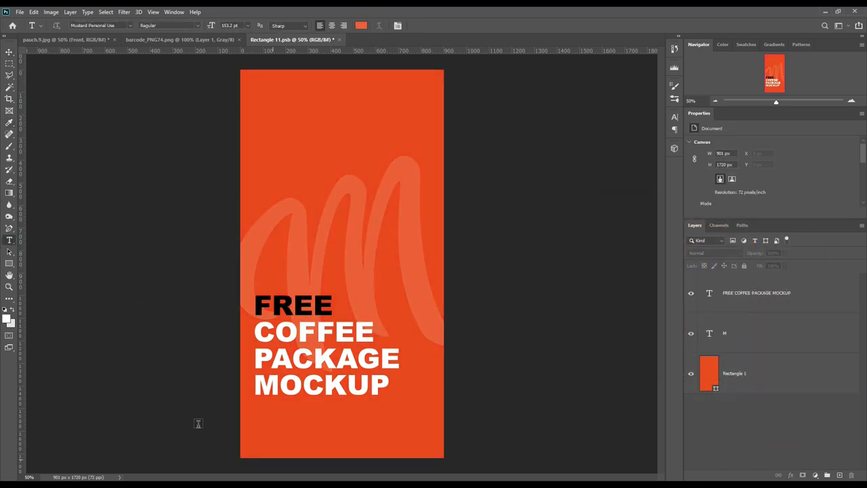
Move the headline up and add a bold 36.2 pt paragraph below it
left_click_drag(369, 300, 369, 259)
left_click_drag(257, 378, 399, 440)
left_click(169, 25)
left_click(164, 48)
left_click(674, 116)
left_click(653, 139)
left_click(646, 145)
key("ctrl+shift+b")
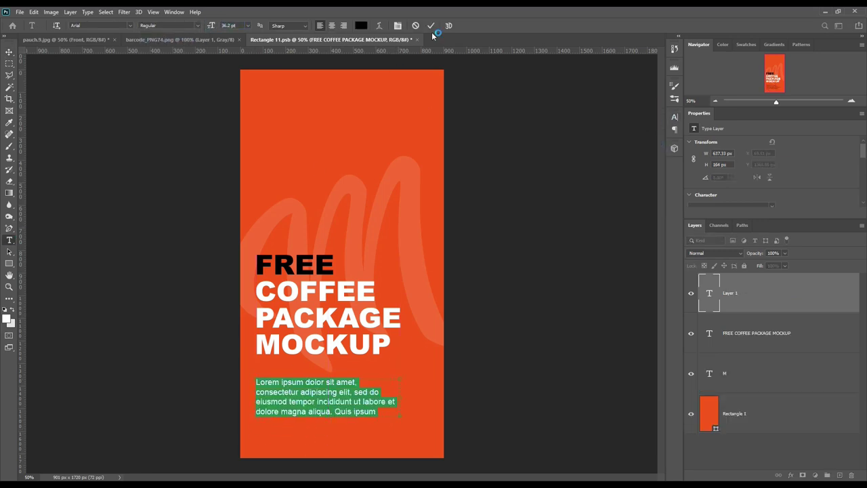
key("ctrl+Return")
Draw a white circle near the top of the front panel
right_click(9, 263)
left_click(52, 282)
left_click_drag(312, 99, 373, 160)
double_click(706, 290)
left_click(364, 290)
key("Return")
Place a copy of the M inside the white circle and show the large faded M again
key("t")
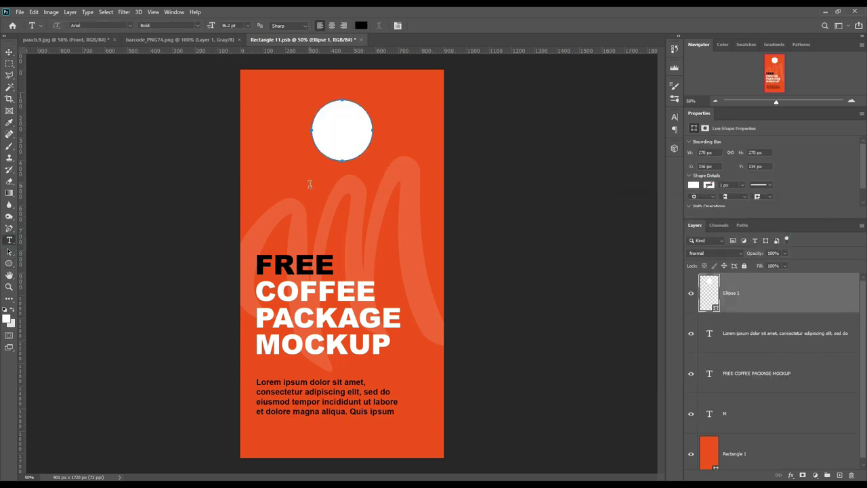
left_click(292, 181)
key("Return")
left_click(293, 180)
left_click(8, 51)
key("ctrl+shift+bracketright")
left_click_drag(315, 169, 342, 129)
left_click(690, 454)
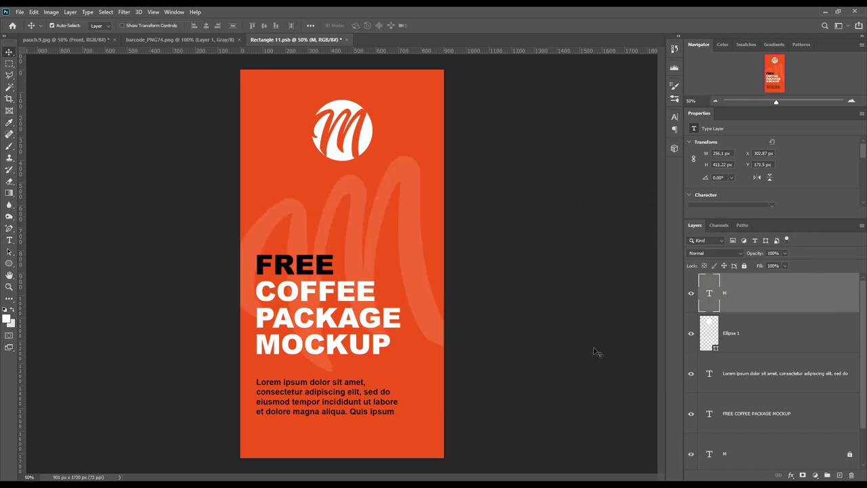
left_click(19, 12)
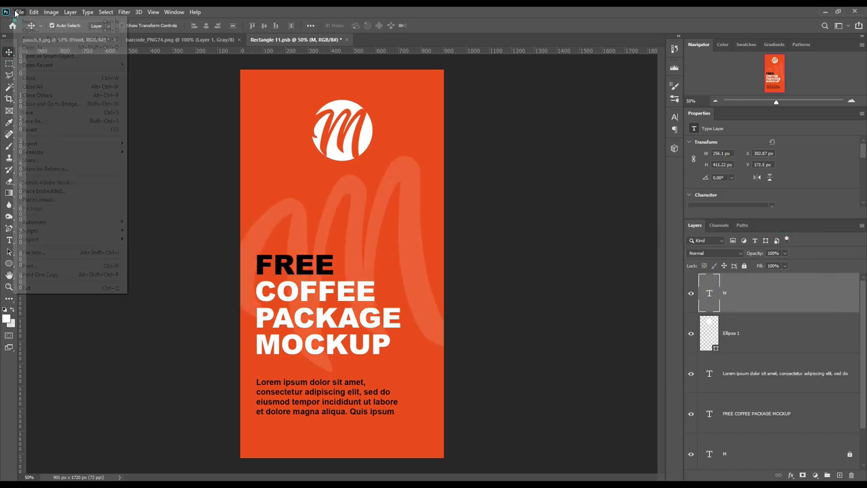
Save Rectangle 11.psb and return to the pauch.9.jpg mockup
left_click(49, 113)
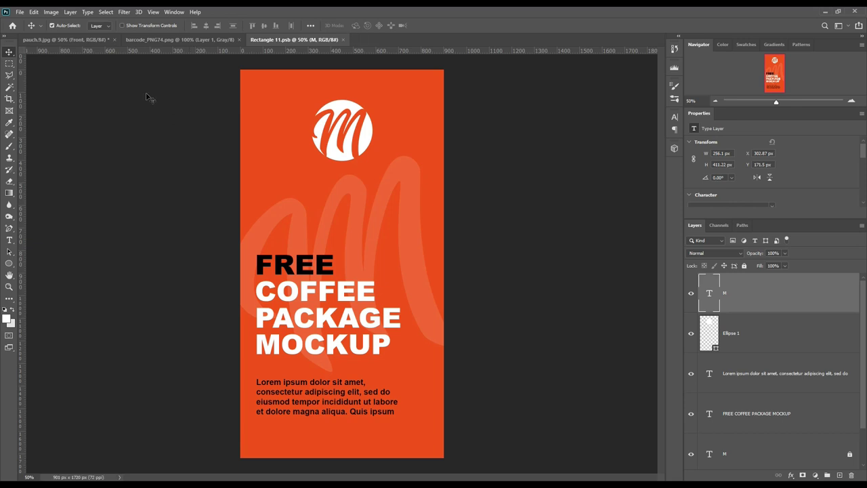
left_click(75, 39)
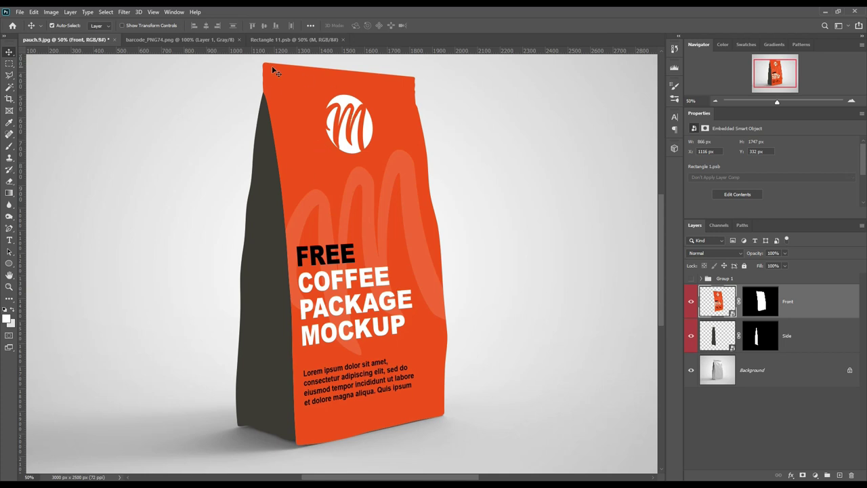
Inside the Side smart object, type a white Gadugi title starting 'FRE'
double_click(717, 336)
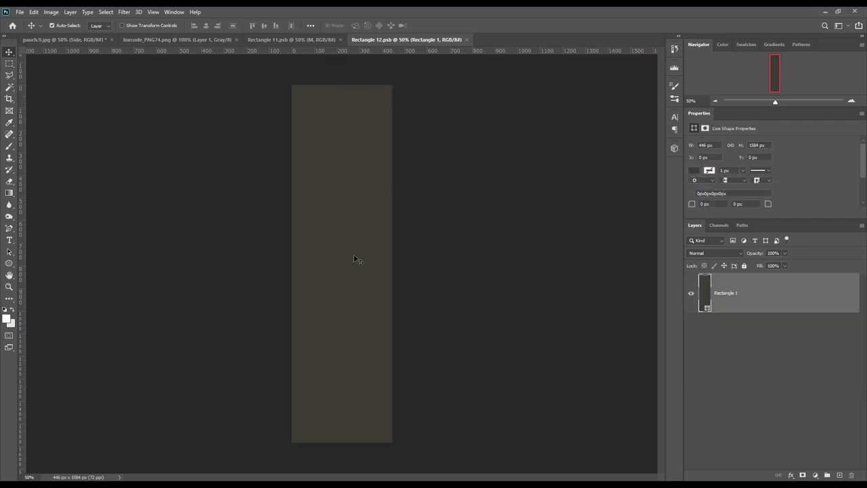
left_click(12, 243)
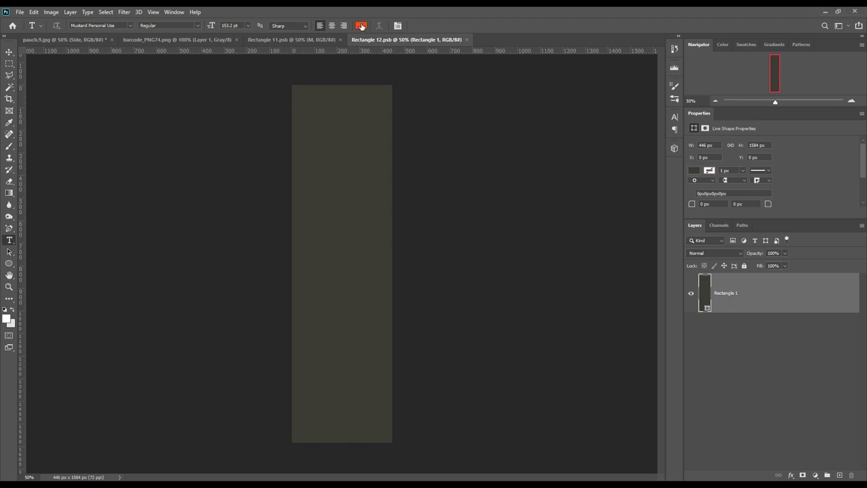
left_click(361, 26)
left_click_drag(639, 260, 595, 226)
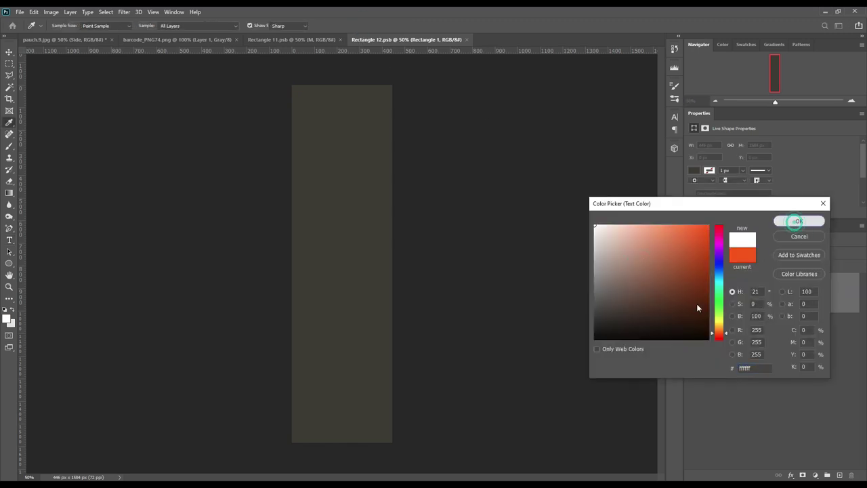
left_click(798, 221)
left_click(329, 294)
left_click(130, 26)
left_click(190, 63)
type("FRE")
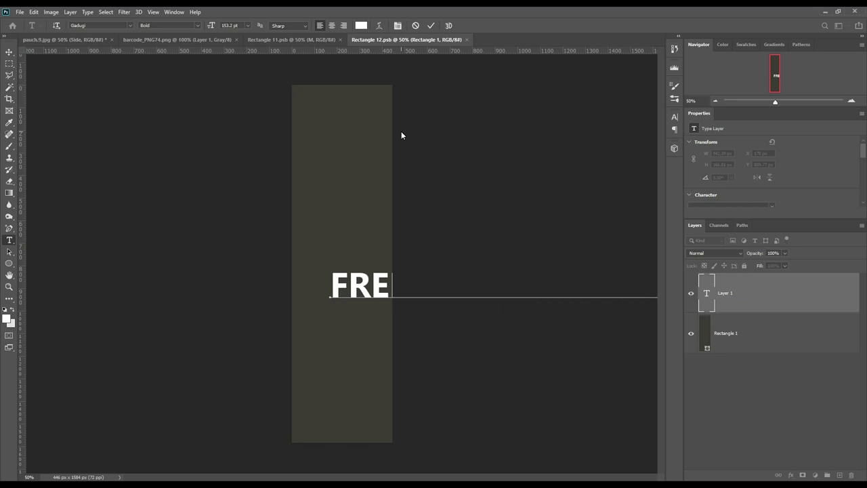
Rotate the title 90° counter-clockwise and position it vertically on the side panel
left_click(431, 25)
left_click(33, 12)
left_click(176, 341)
left_click_drag(619, 277, 367, 277)
key("Return")
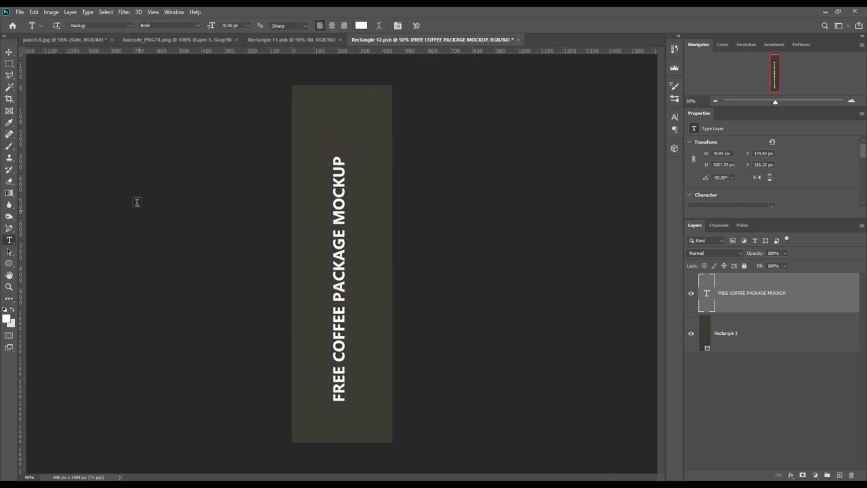
key("v")
mouse_move(353, 325)
left_mouse_down()
mouse_move(340, 291)
mouse_move(336, 302)
left_mouse_up()
Add a paragraph text box, rotate it 90°, and place it beside the title
key("t")
left_click_drag(315, 118, 518, 152)
left_click(398, 25)
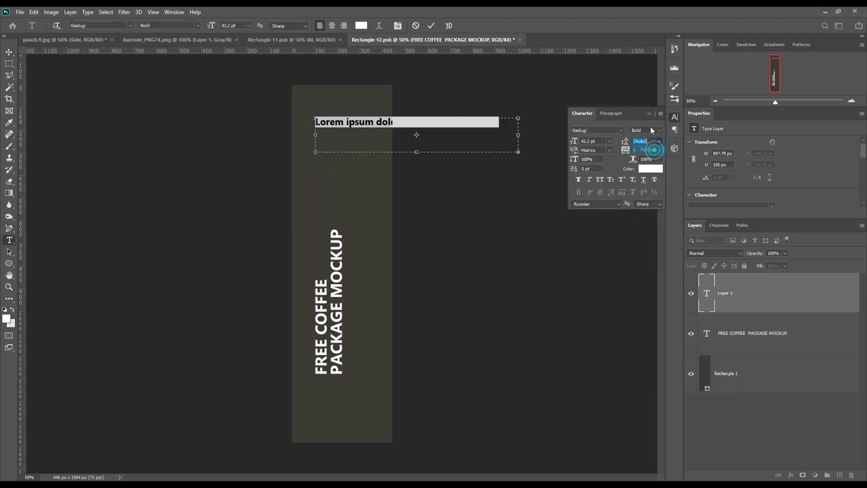
left_click(431, 25)
left_click(33, 11)
left_click(176, 337)
left_click_drag(420, 103, 363, 252)
key("Return")
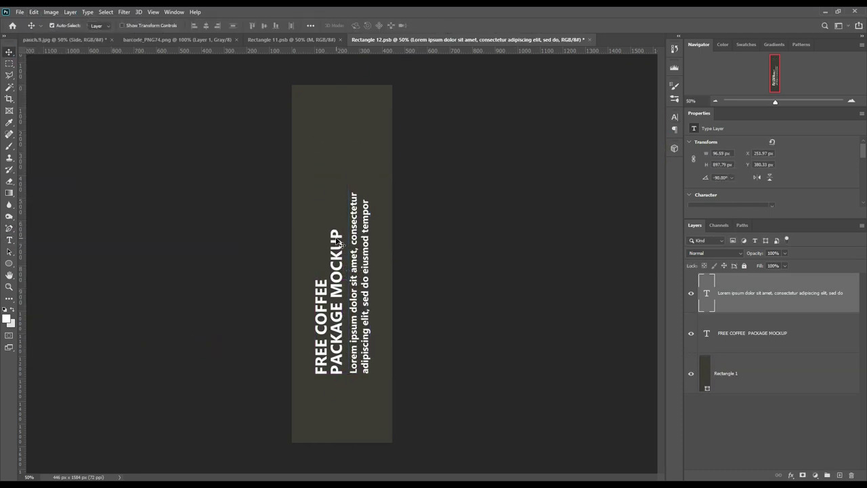
Change the side panel rectangle's fill to a darker grey
double_click(706, 372)
left_click(609, 314)
key("Return")
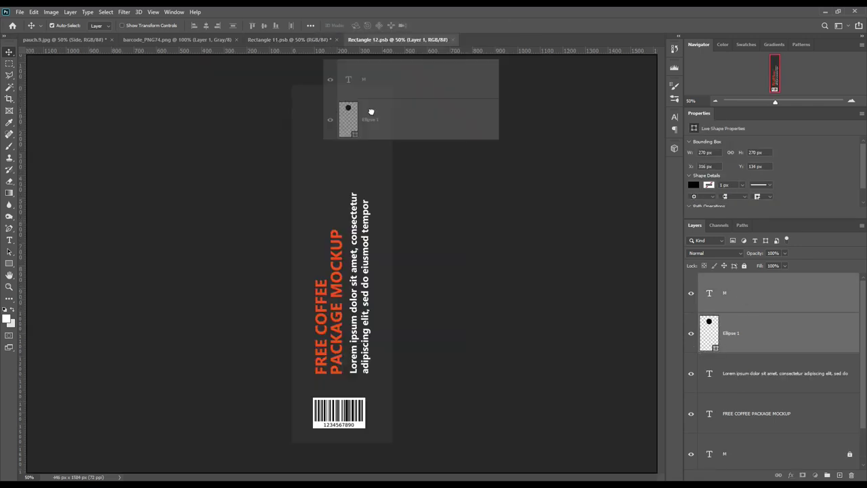
Nudge the M logo over the title column, make it white, and save the side design
left_click_drag(322, 203, 328, 205)
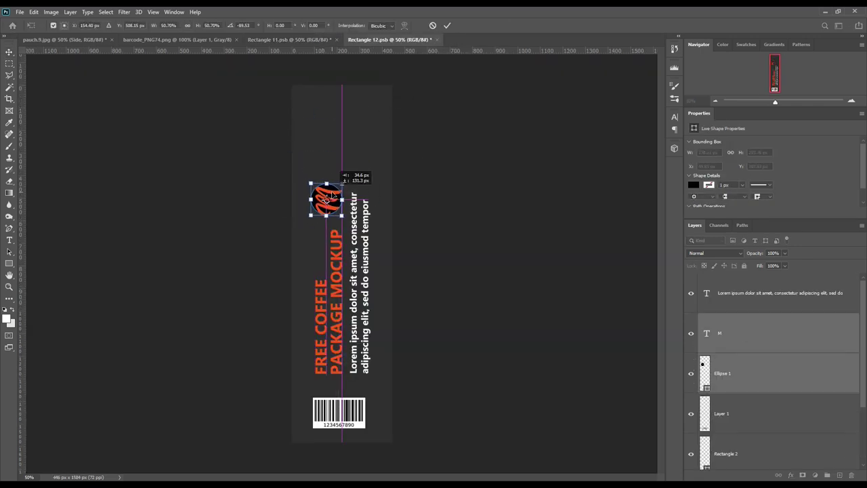
key("Return")
left_click_drag(707, 333, 704, 329)
double_click(704, 329)
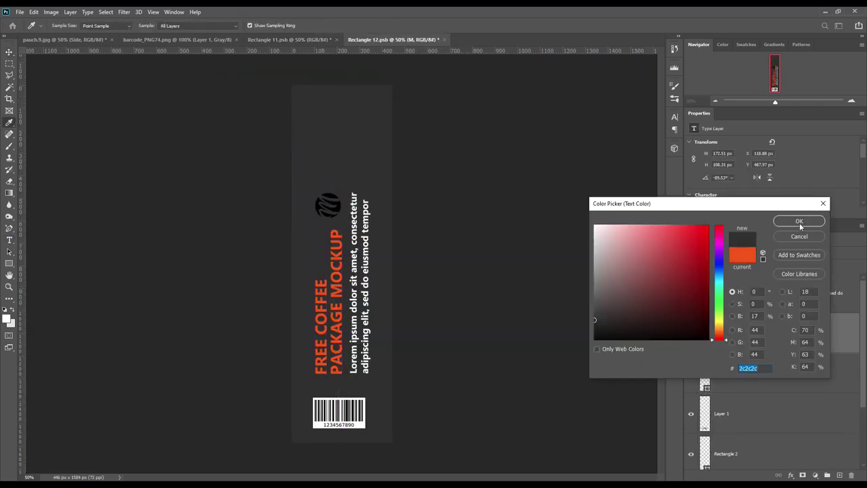
left_click(596, 226)
left_click(799, 220)
left_click(20, 12)
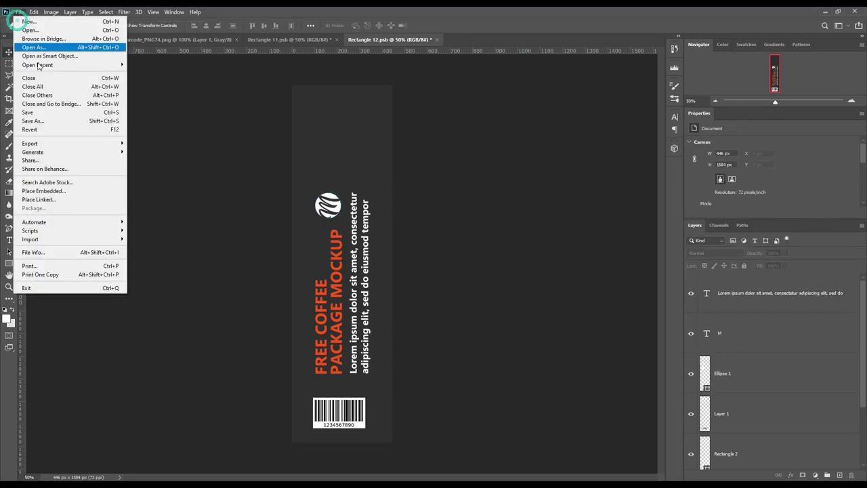
left_click(29, 111)
Save the Rectangle 11 front design and close barcode_PNG74.png
left_click(274, 41)
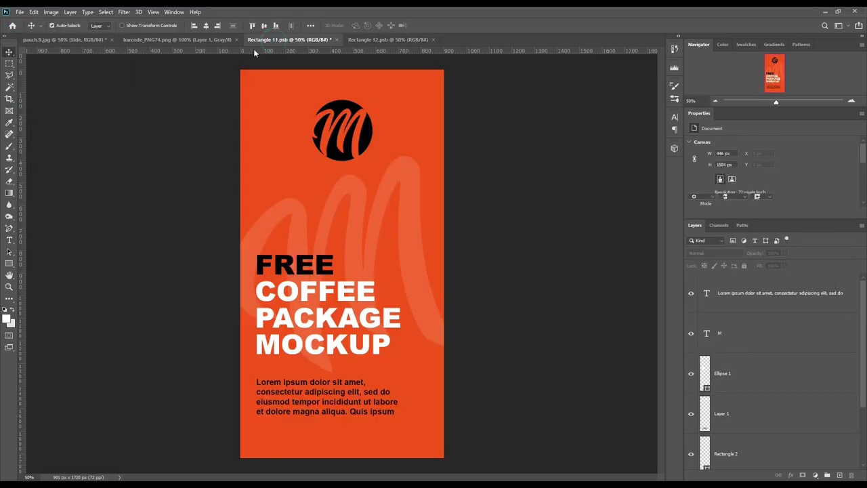
left_click(19, 12)
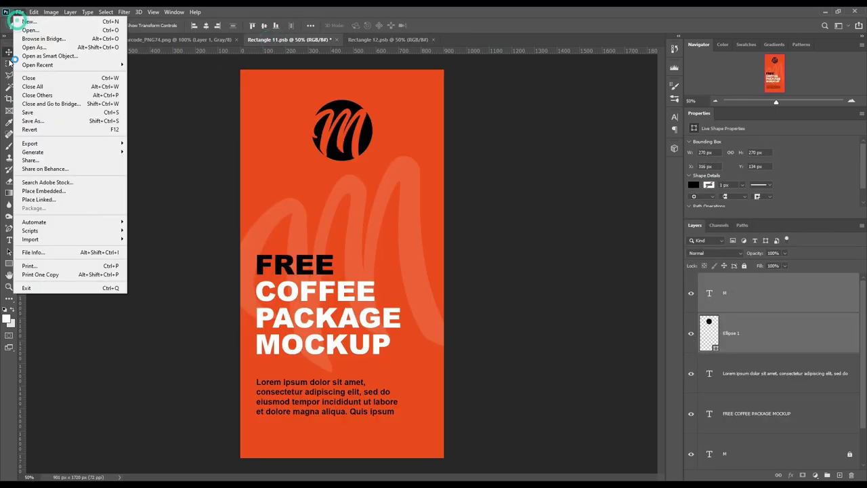
left_click(49, 112)
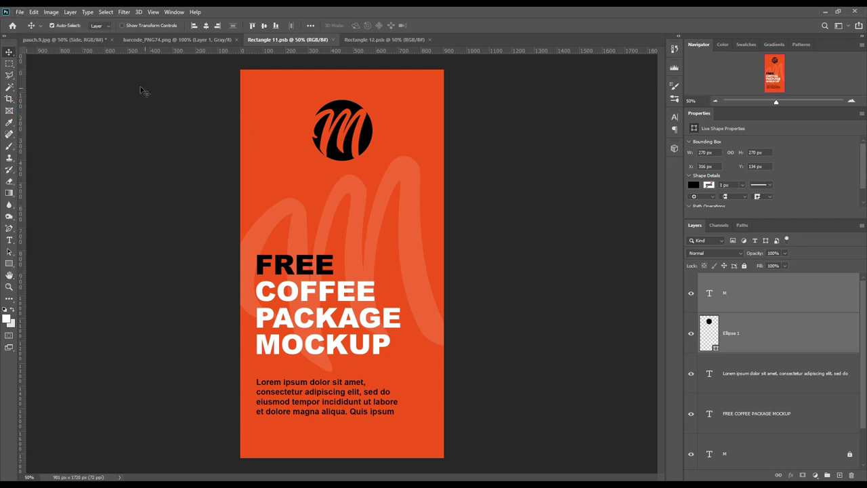
left_click(237, 39)
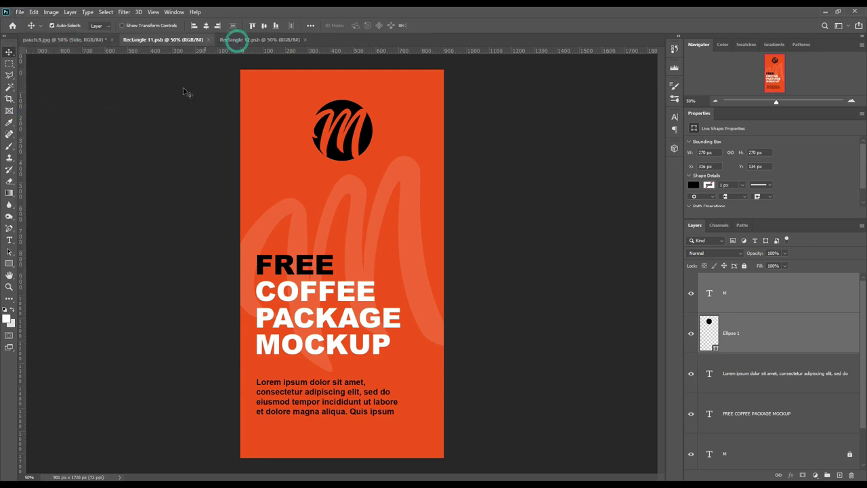
In pauch.9.jpg, select the bag's outline and copy it onto a new layer
left_click(75, 40)
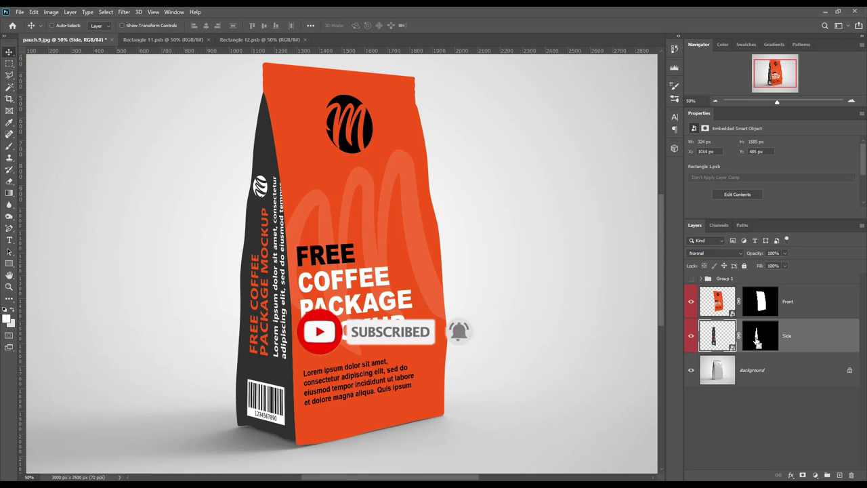
left_click(757, 340, "ctrl")
left_click(763, 309, "ctrl+shift")
left_click(755, 370)
key("ctrl+j")
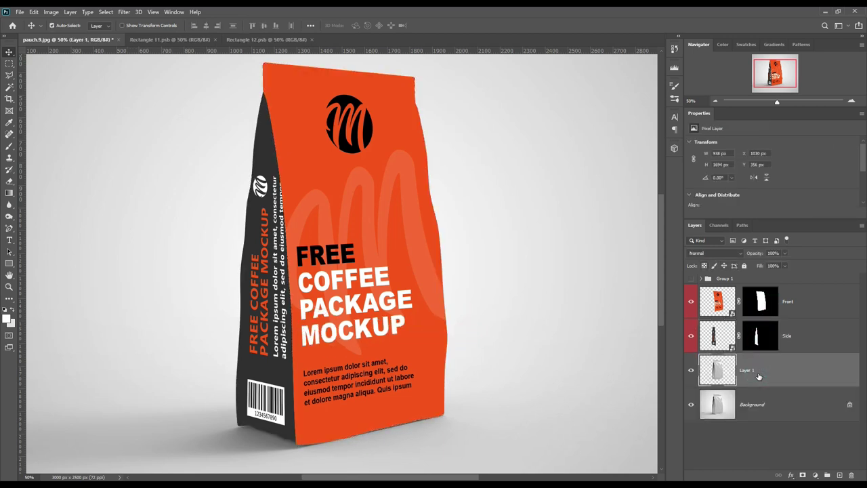
Move the plain bag copy above Front and Side, then duplicate it
left_click_drag(758, 376, 751, 288)
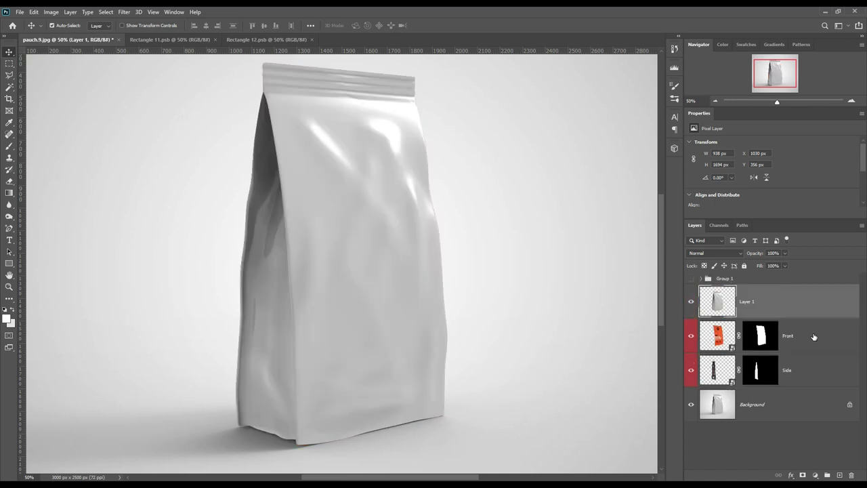
left_click(812, 335)
left_click(809, 369, "shift")
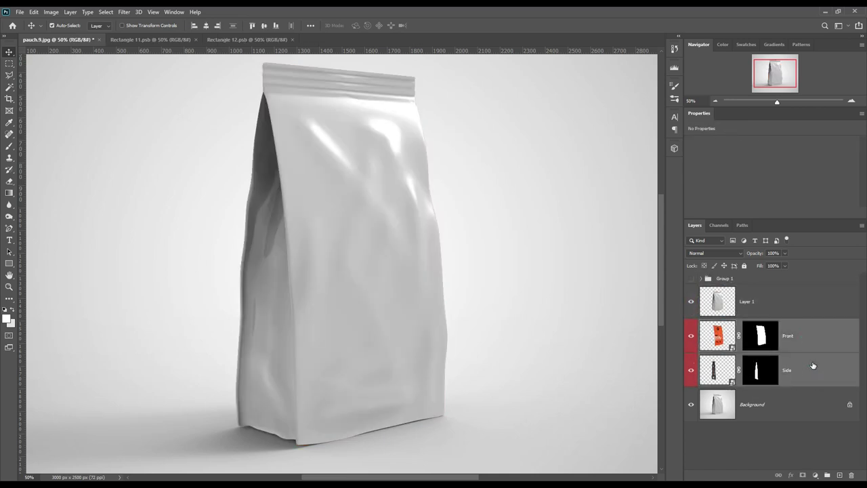
left_click(787, 310)
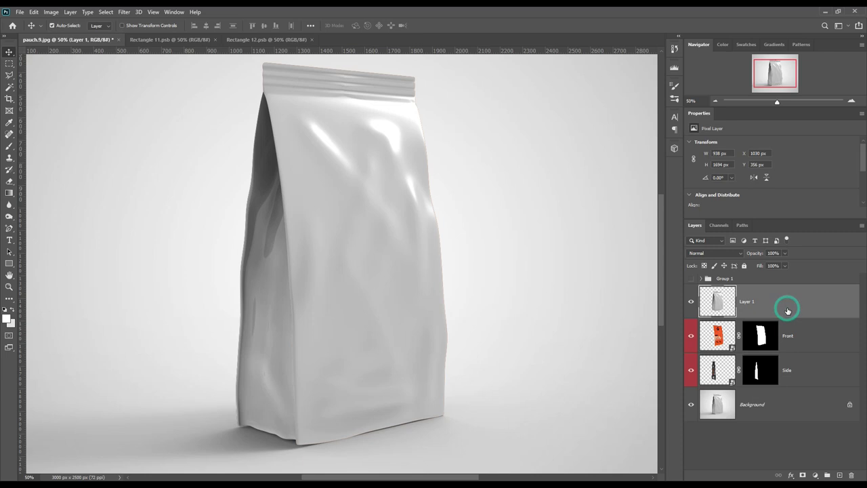
key("ctrl+j")
key("ctrl+j")
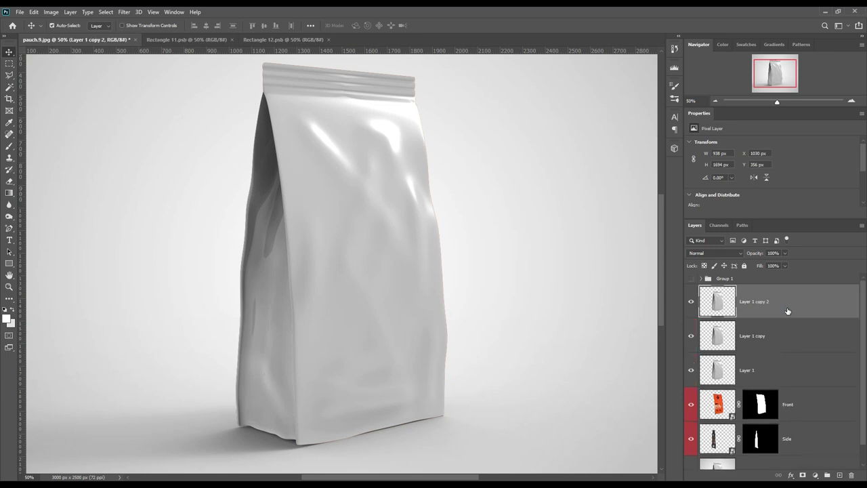
Name the bag copies SHADOW, MIDTONE and LIGHT from bottom to top
double_click(751, 371)
type("SHADOW")
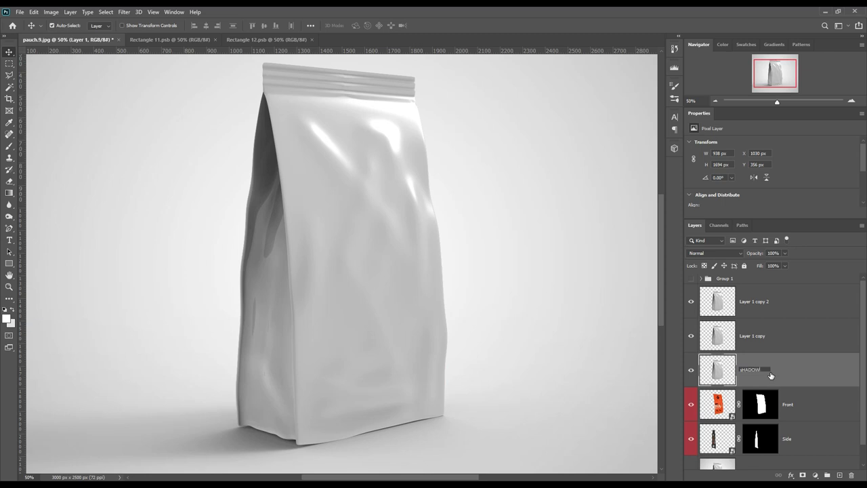
key("Return")
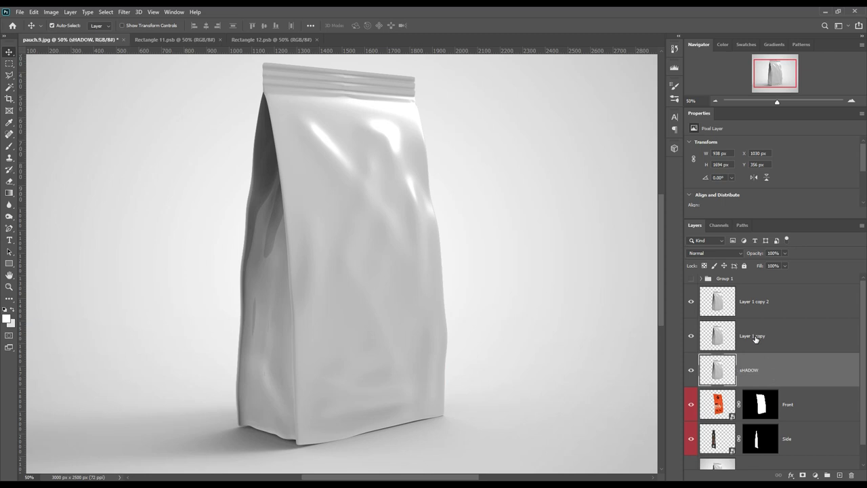
double_click(755, 337)
type("mID")
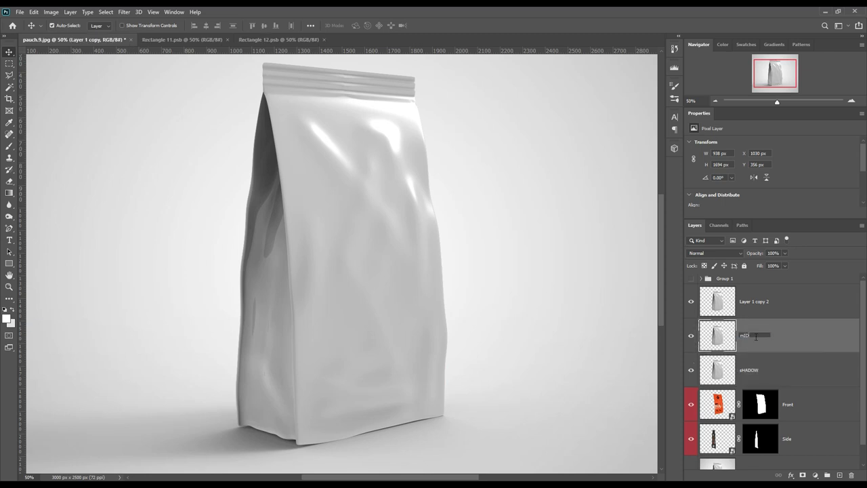
type("TONE")
key("Return")
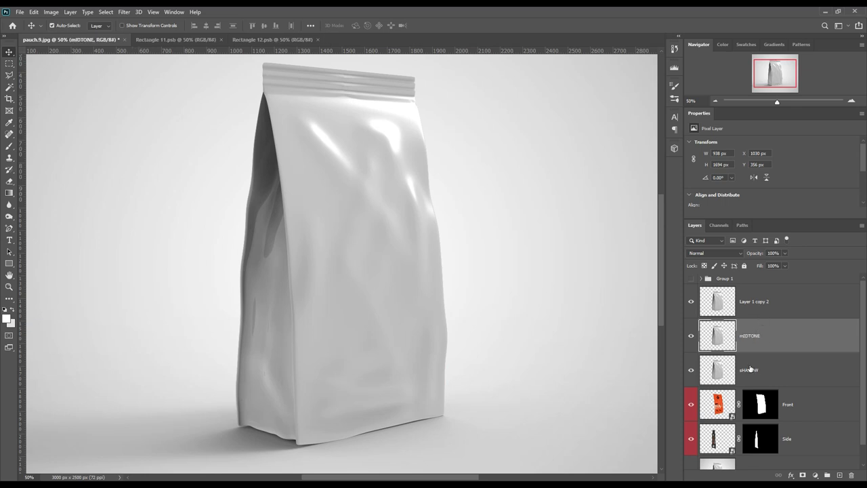
double_click(755, 302)
type("LIGHT")
key("Return")
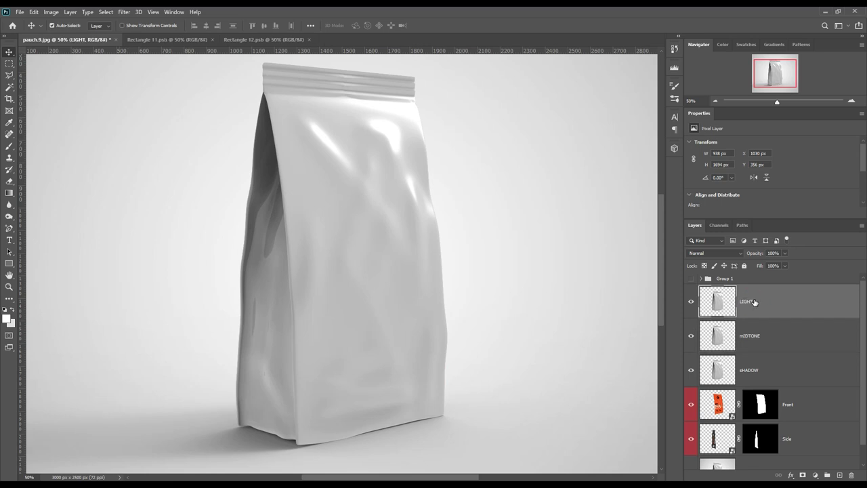
Correct the capitalisation of the MIDTONE and SHADOW layer names
double_click(751, 336)
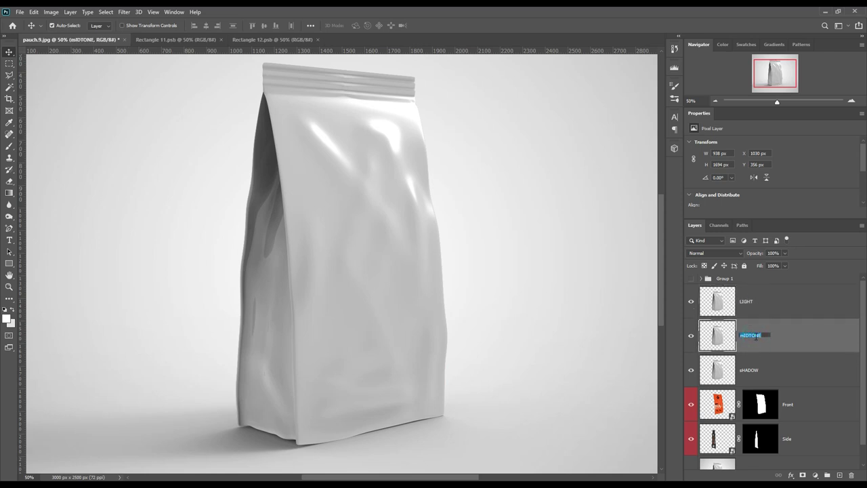
key("Return")
double_click(750, 370)
type("SHADOW")
key("Return")
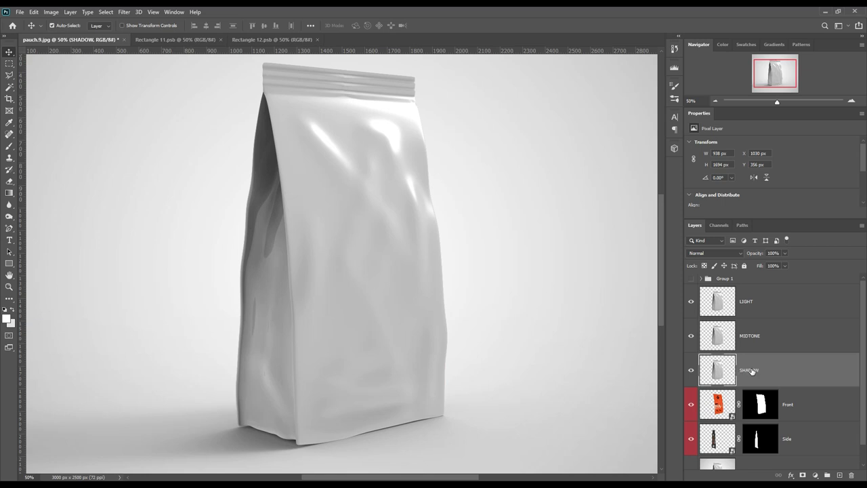
Hide the upper bag copies and set SHADOW's blend mode to Multiply
left_click(691, 336)
left_click(691, 301)
left_click(722, 254)
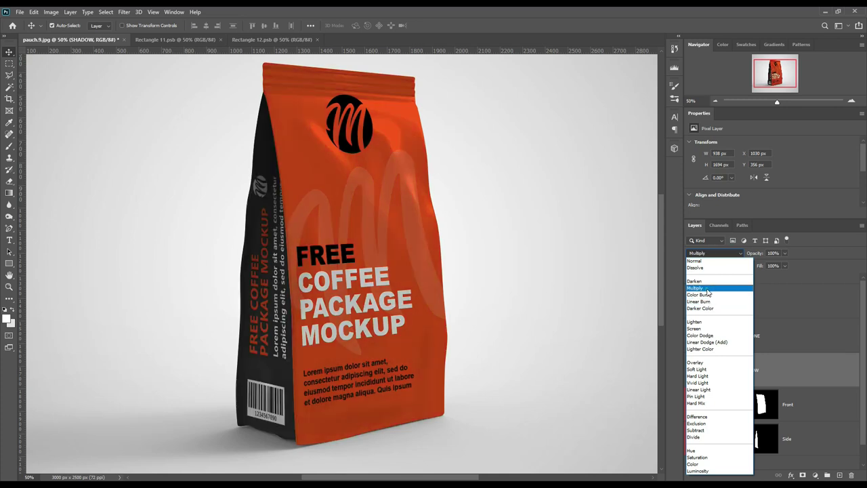
left_click(707, 289)
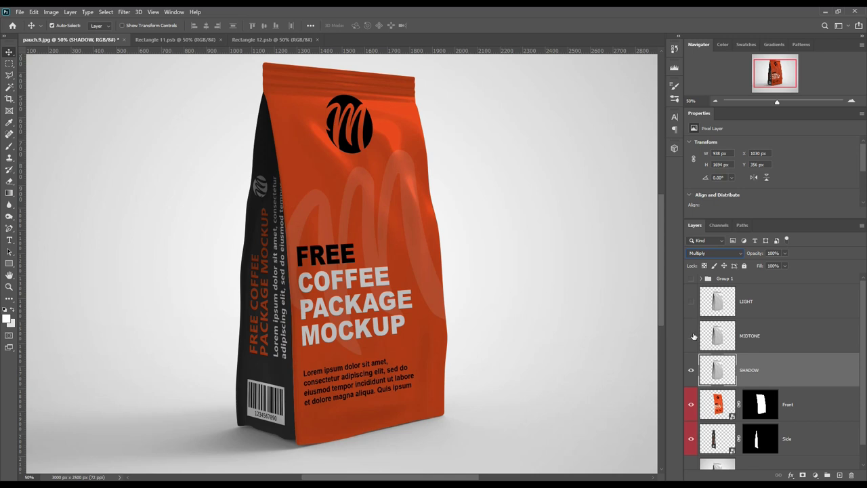
Show MIDTONE again and set its blend mode to Linear Dodge (Add)
left_click(691, 336)
left_click(759, 335)
left_click(727, 256)
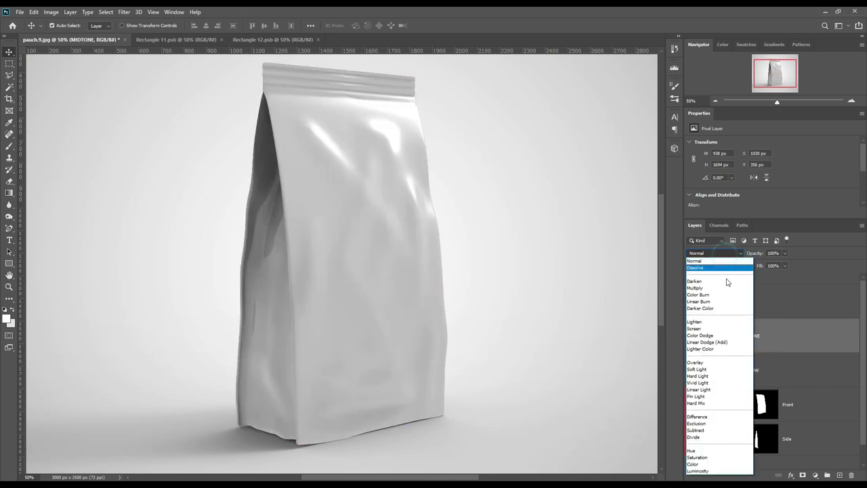
left_click(719, 341)
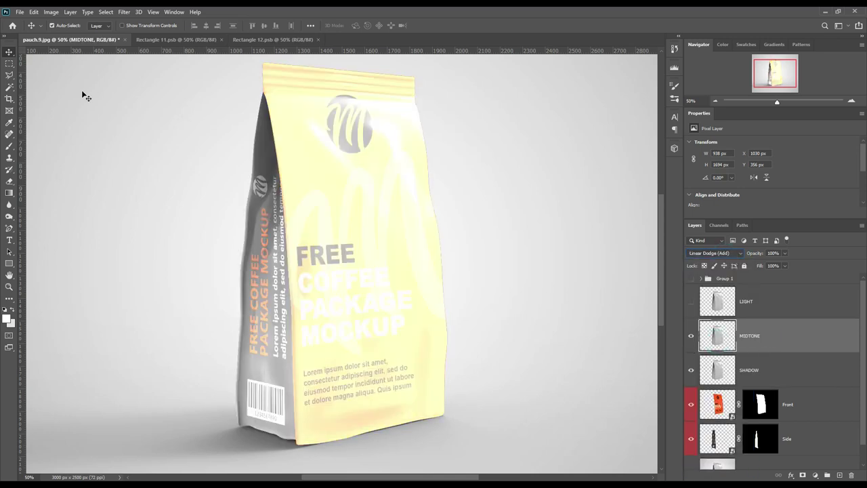
Apply Levels to MIDTONE with input black 194 and output white 79
left_click(50, 13)
left_click(155, 41)
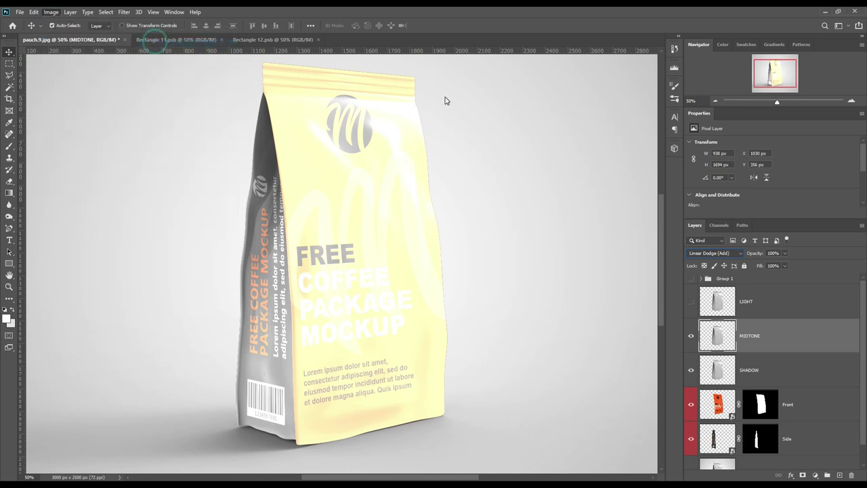
left_click(674, 203)
left_click_drag(650, 206, 728, 208)
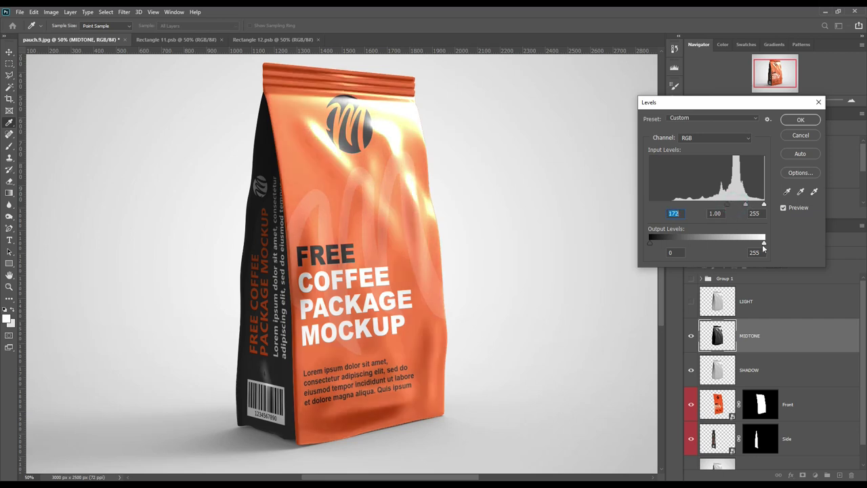
left_click_drag(764, 242, 705, 243)
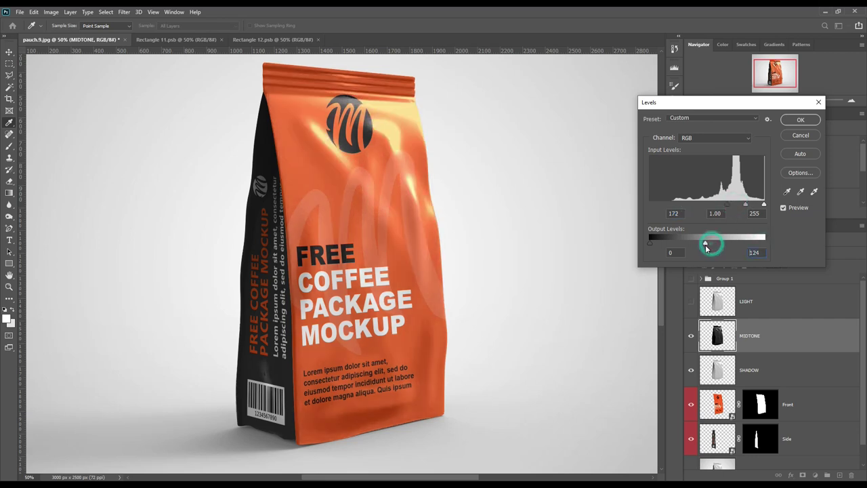
left_click_drag(727, 206, 738, 206)
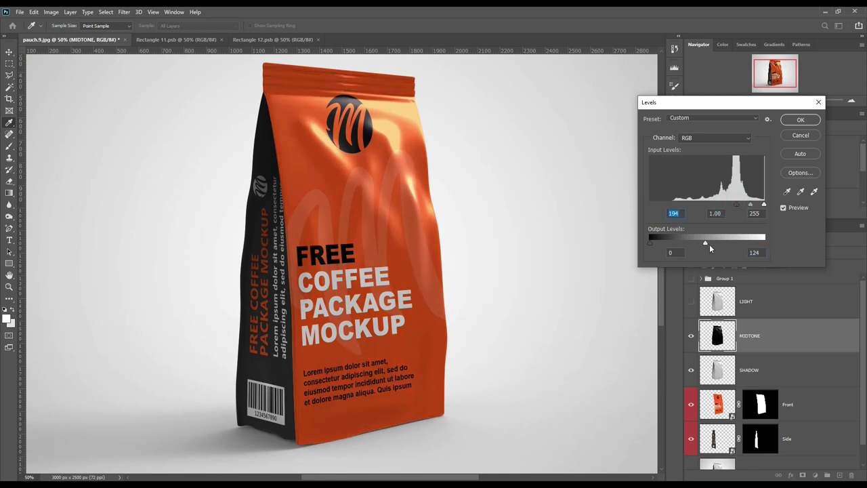
left_click_drag(689, 243, 685, 242)
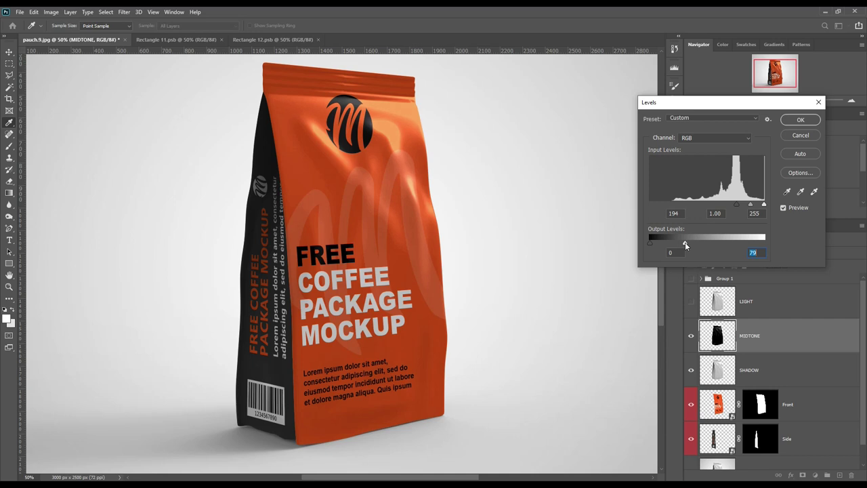
left_click(793, 119)
left_click(692, 335)
left_click(691, 335)
left_click(691, 301)
Set LIGHT to Screen and apply Levels with input black 183, output white 162
left_click(770, 300)
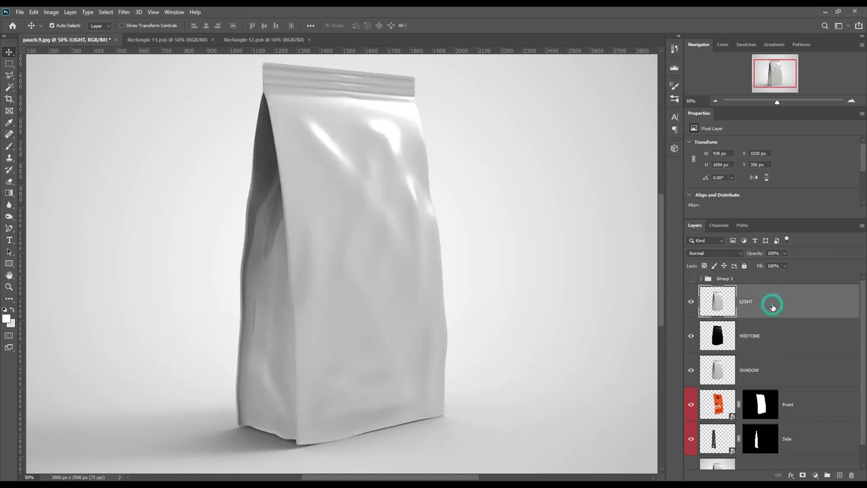
left_click(724, 254)
left_click(694, 328)
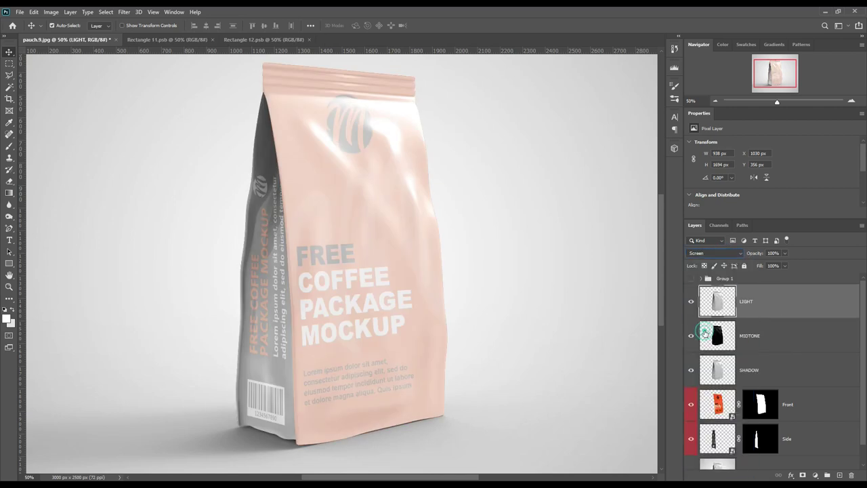
left_click(51, 11)
mouse_move(65, 35)
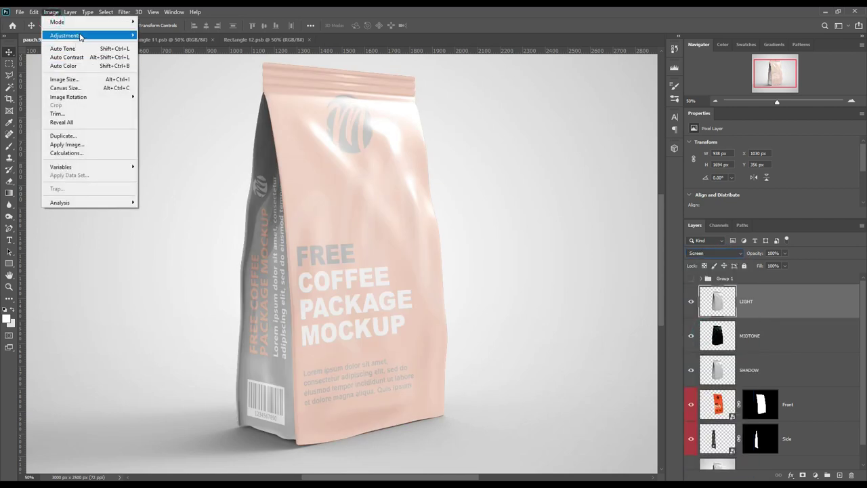
left_click(163, 47)
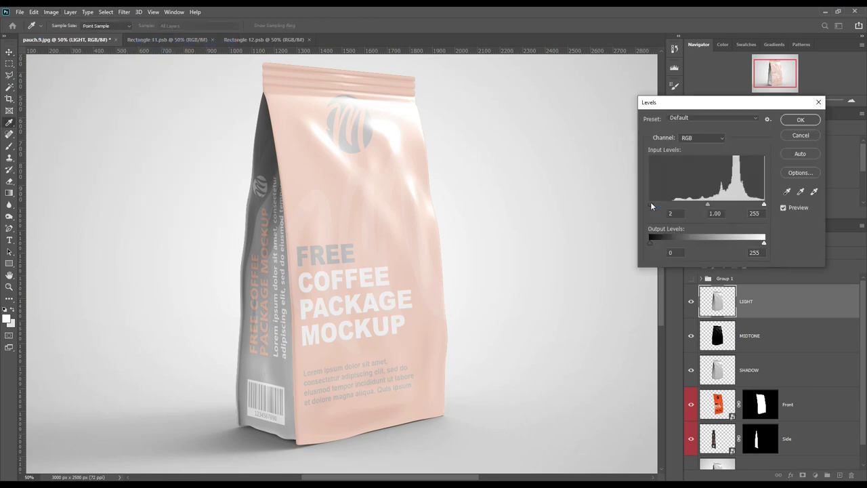
left_click_drag(650, 205, 733, 206)
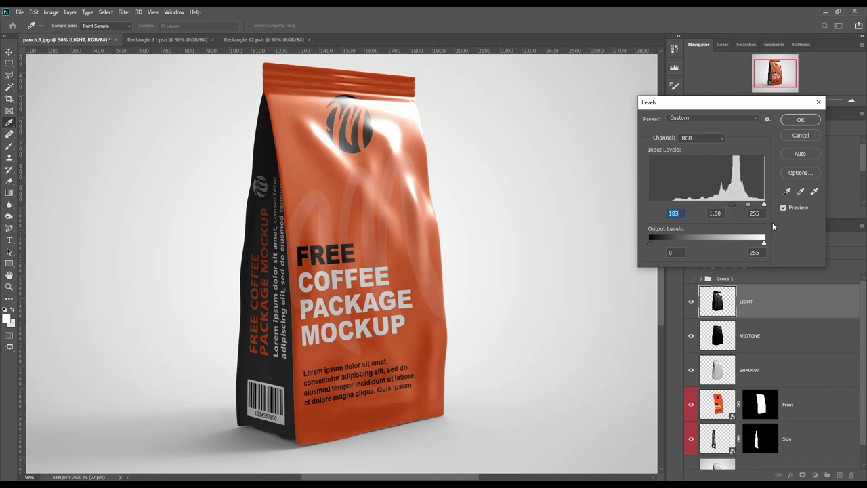
left_click_drag(739, 246, 702, 242)
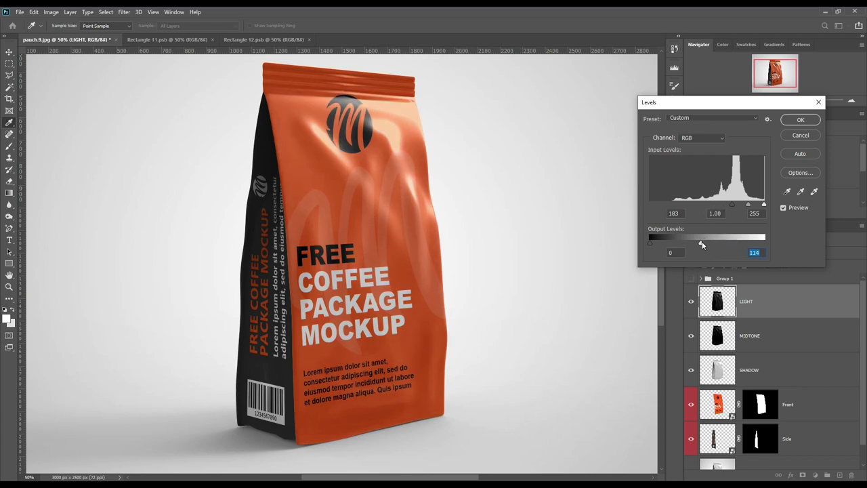
left_click_drag(702, 242, 722, 242)
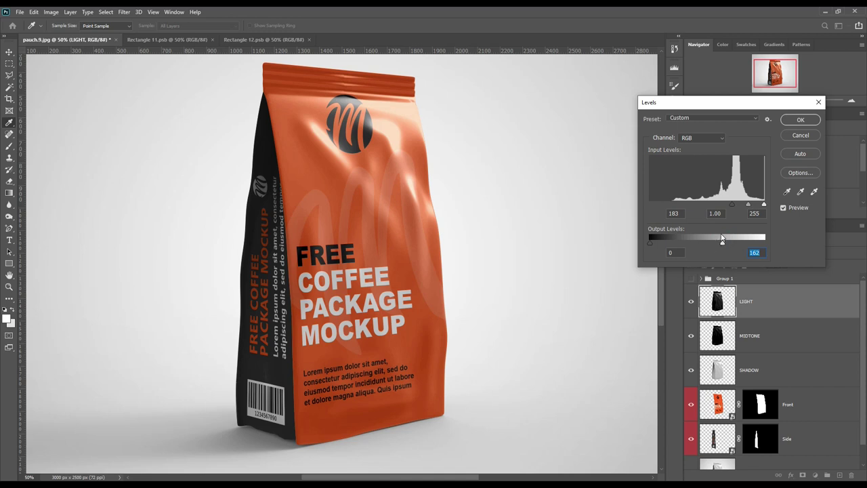
left_click(795, 120)
left_click(691, 301)
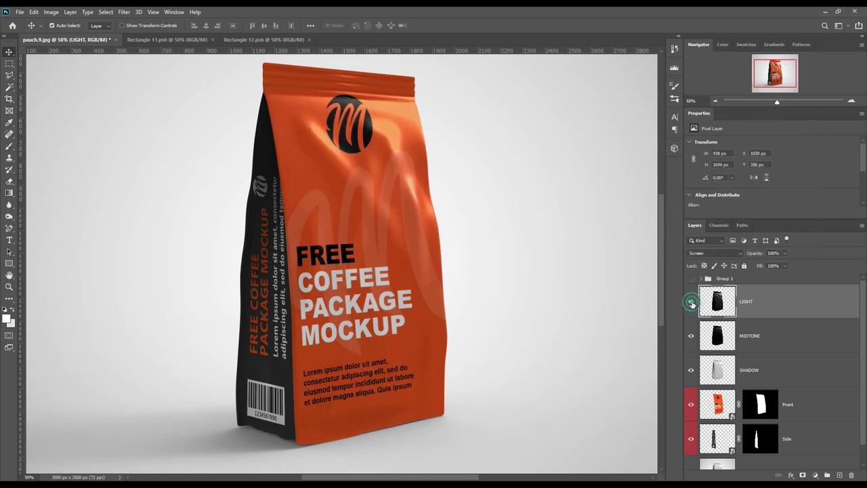
Keep SHADOW on Multiply and apply Levels raising its black input to 23
left_click(691, 302)
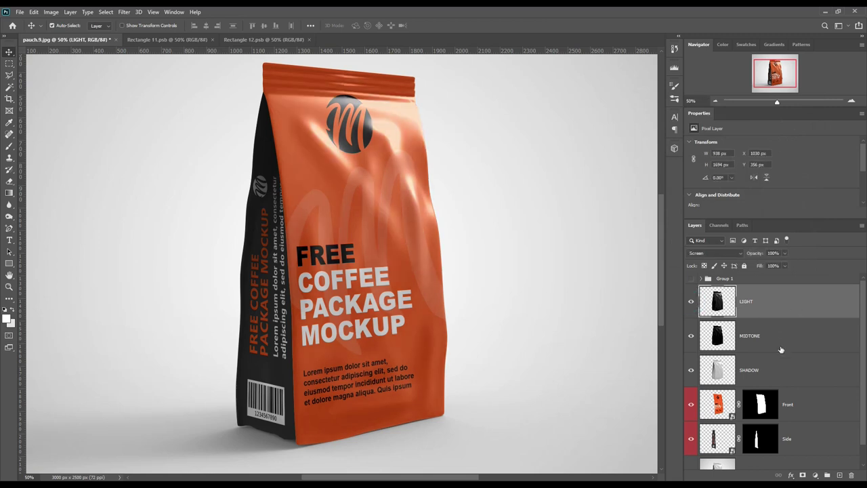
left_click(776, 374)
left_click(730, 253)
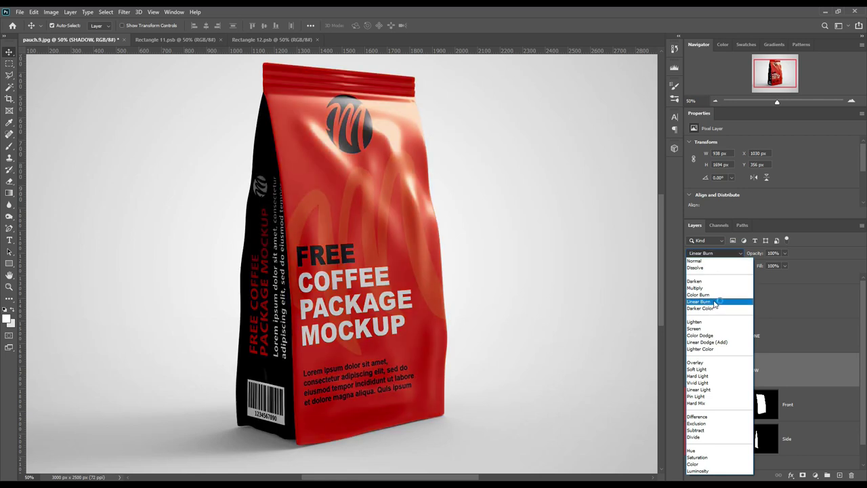
left_click(712, 291)
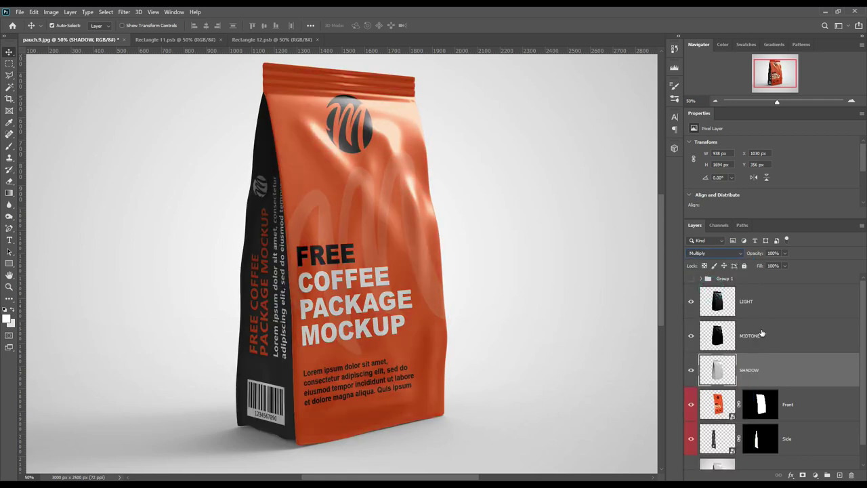
left_click(49, 12)
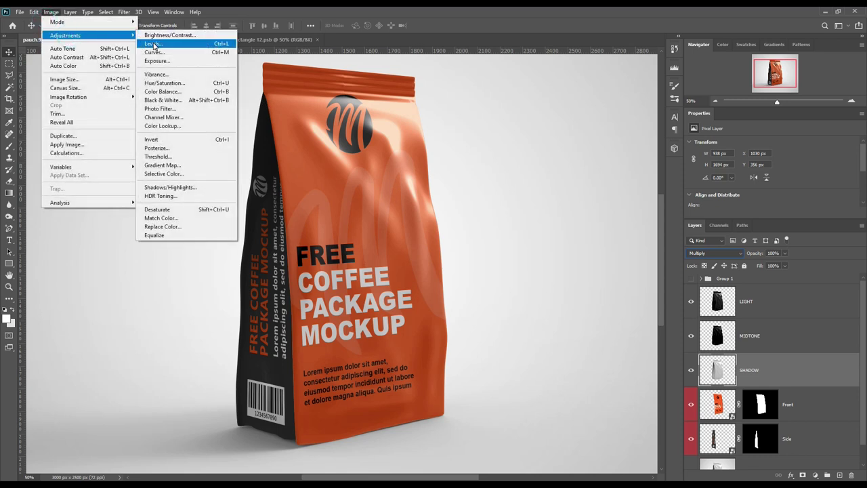
left_click(155, 44)
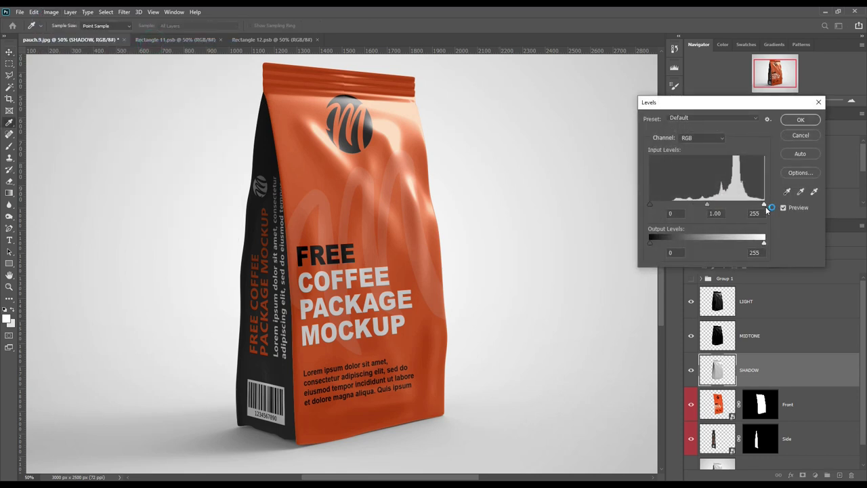
left_click_drag(649, 204, 662, 206)
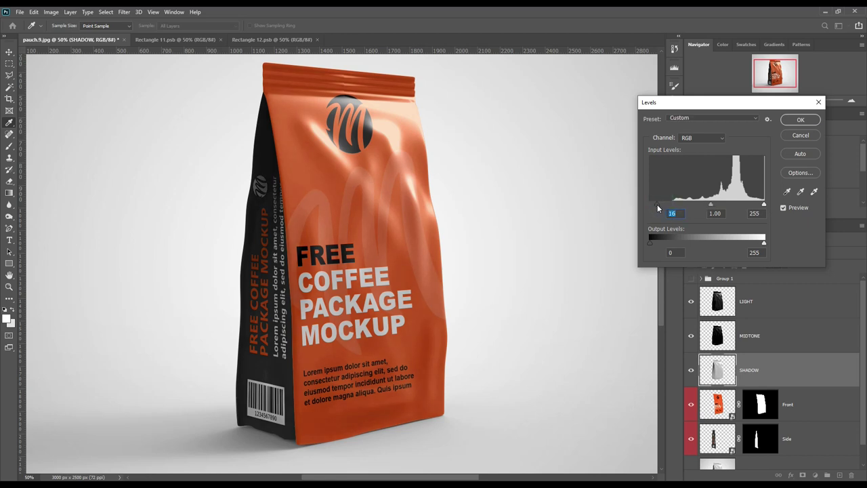
mouse_move(657, 205)
left_mouse_down()
mouse_move(672, 204)
mouse_move(661, 208)
left_mouse_up()
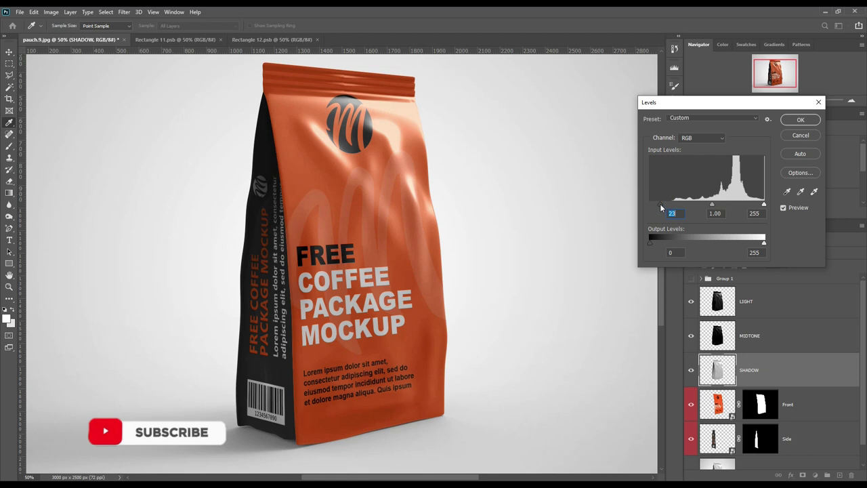
left_click(800, 120)
left_click(782, 305)
Group LIGHT, MIDTONE and SHADOW into a new group named fx
left_click(803, 369, "shift")
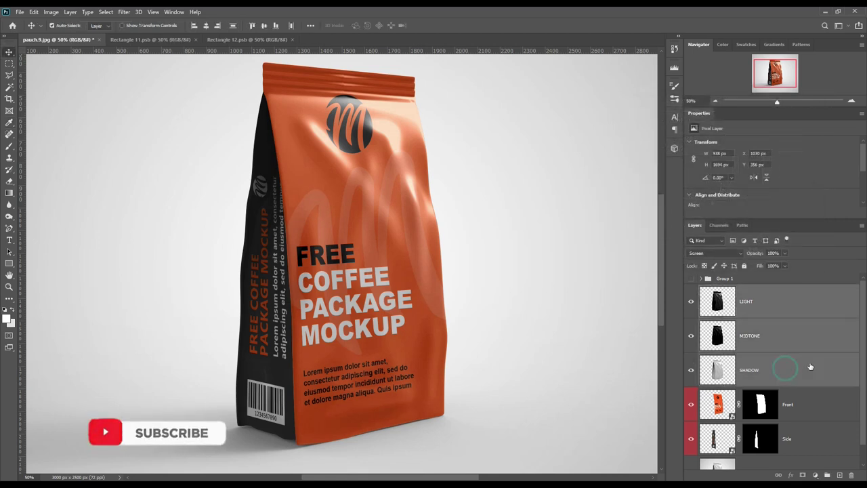
left_click_drag(809, 362, 828, 477)
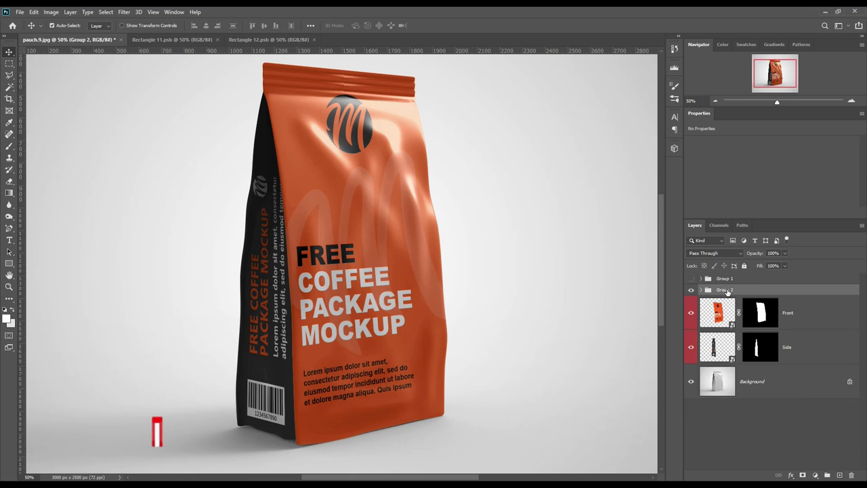
double_click(725, 290)
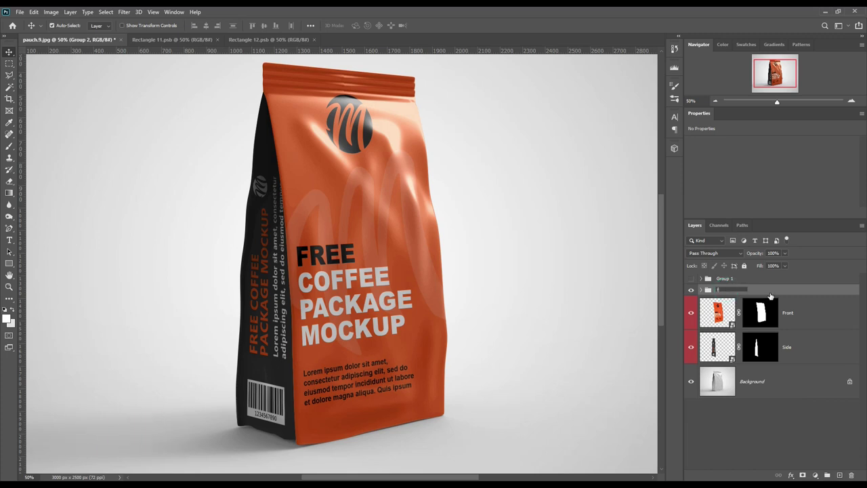
type("fd")
key("Return")
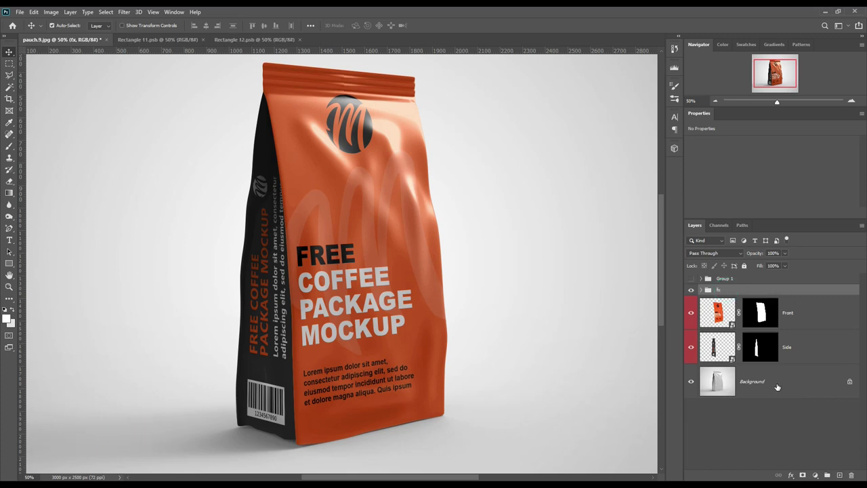
Select everything outside the bag's front and side panels
left_click(779, 383)
key("ctrl+0")
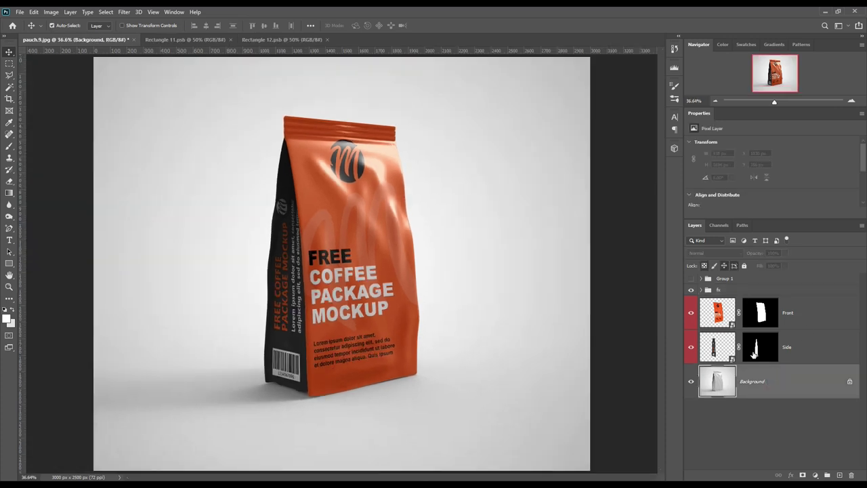
left_click(762, 313, "ctrl")
left_click(757, 347, "ctrl+shift")
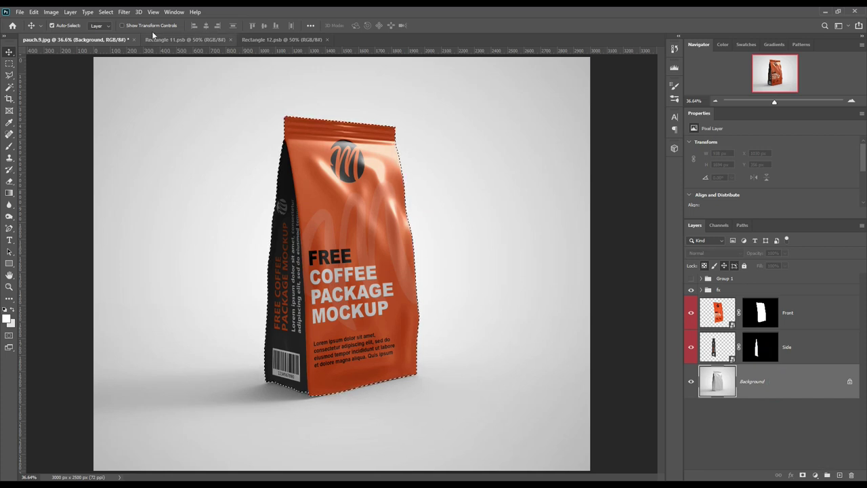
left_click(106, 12)
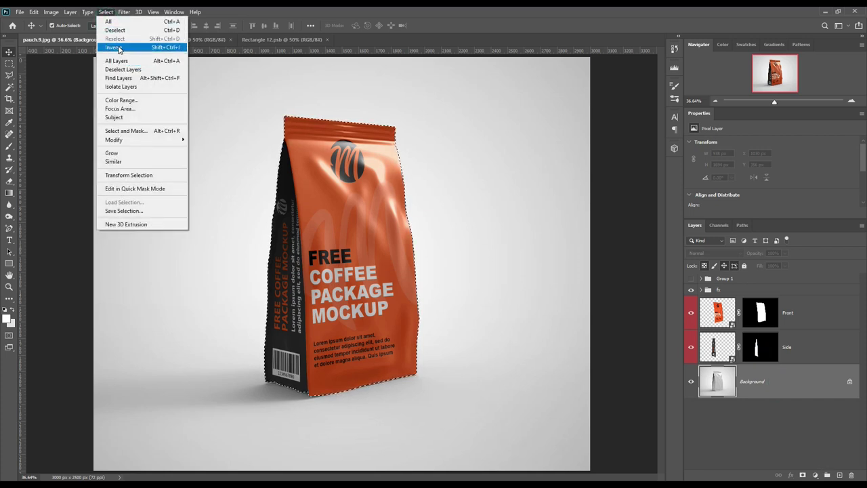
left_click(120, 47)
Fill the selection with a Solid Color layer sampled from the bag's orange (#bc4f14)
left_click(815, 476)
left_click(808, 316)
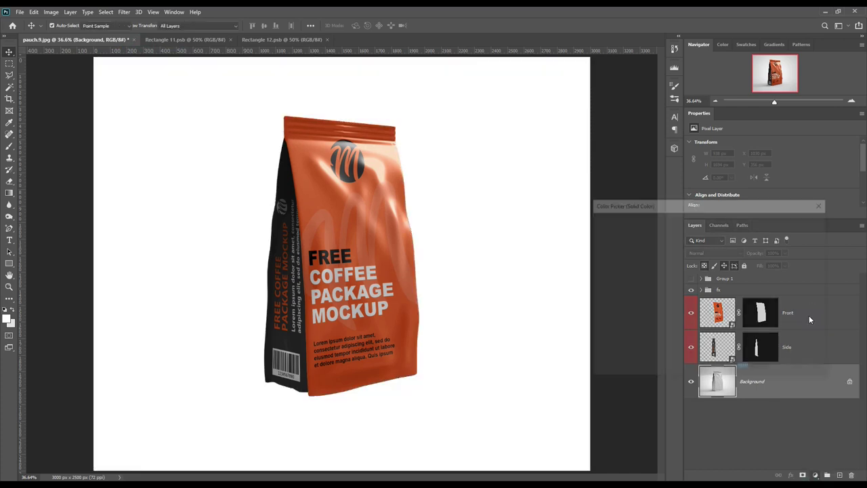
left_click(323, 186)
left_click(800, 221)
key("v")
left_click(718, 253)
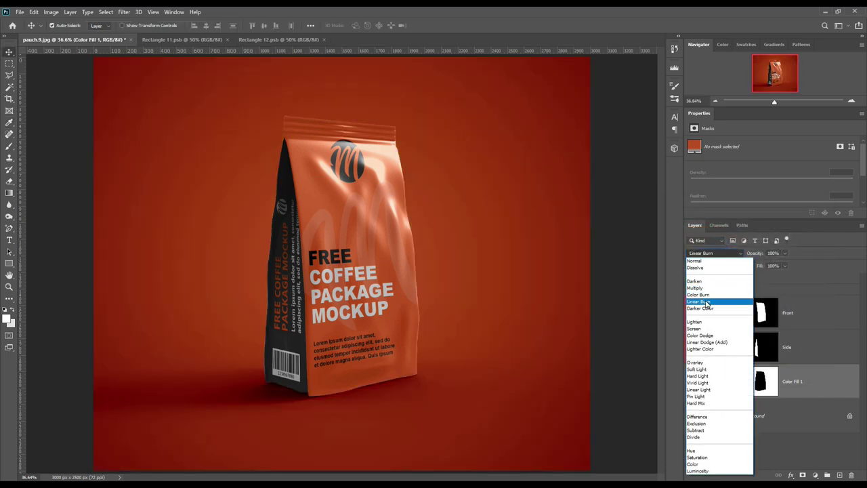
Blend the fill with Linear Burn, lighten it to #ff9054, and give it a red label
left_click(708, 303)
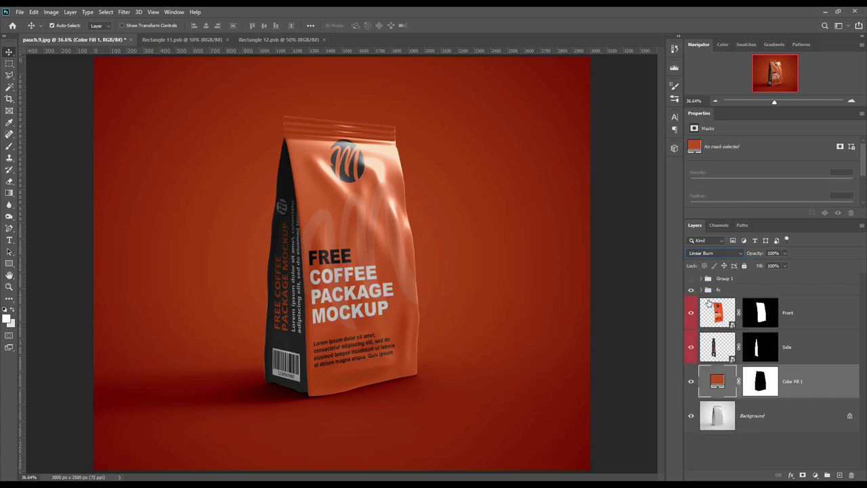
double_click(718, 382)
mouse_move(699, 251)
left_mouse_down()
mouse_move(679, 217)
mouse_move(686, 209)
mouse_move(668, 210)
left_mouse_up()
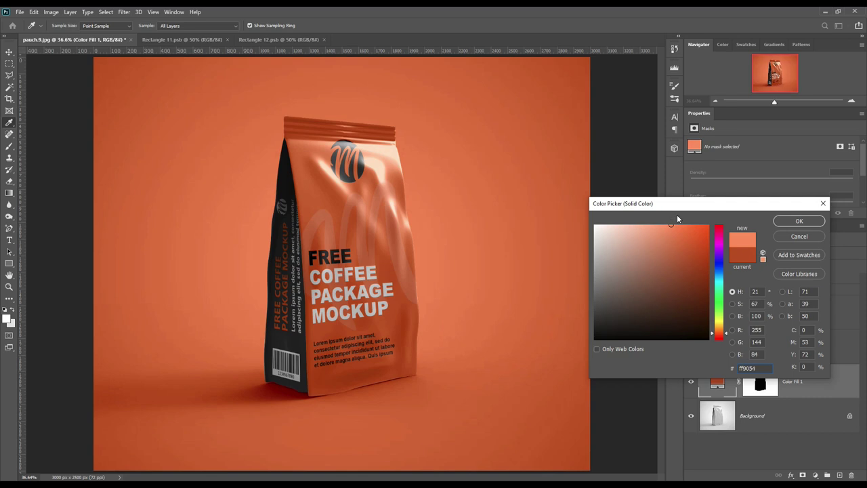
left_click(799, 221)
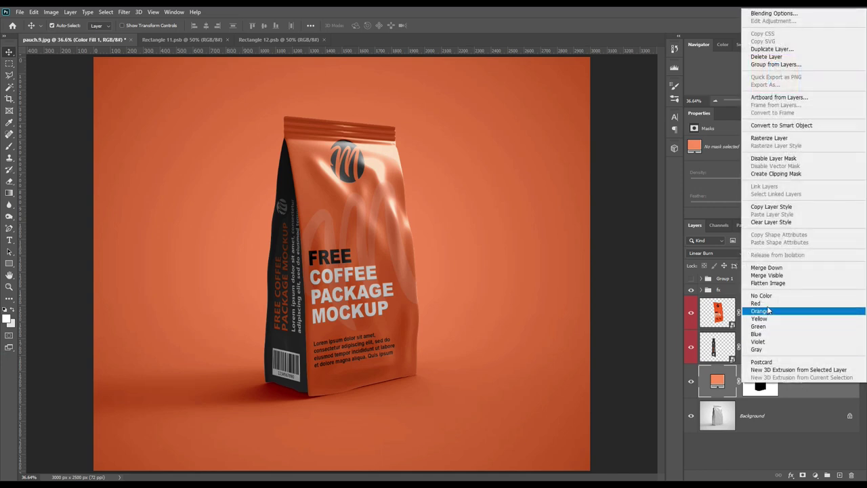
left_click(793, 303)
left_click(790, 441)
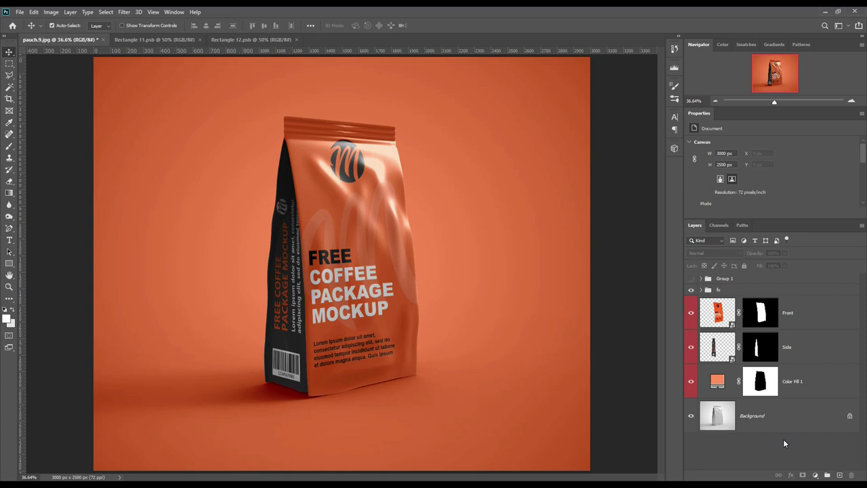
left_click(691, 384)
left_click(691, 384)
left_click(691, 348)
left_click(691, 348)
left_click(690, 313)
left_click(690, 313)
left_click(690, 291)
left_click(691, 291)
left_click(757, 449)
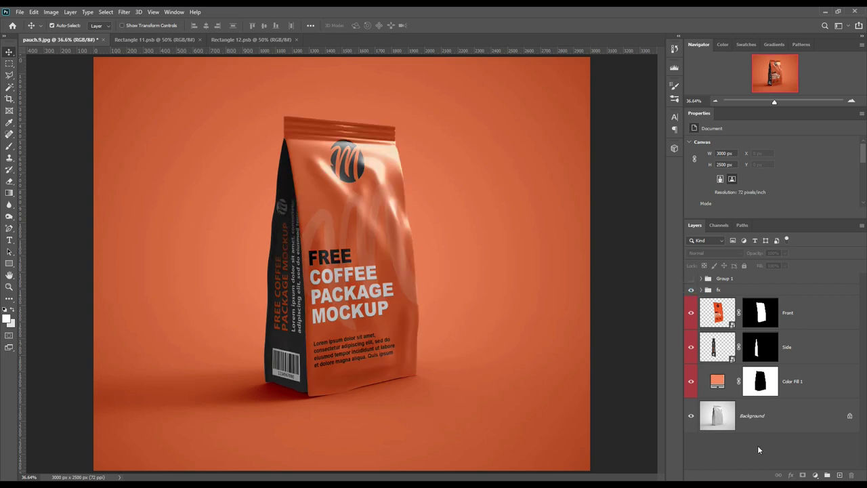